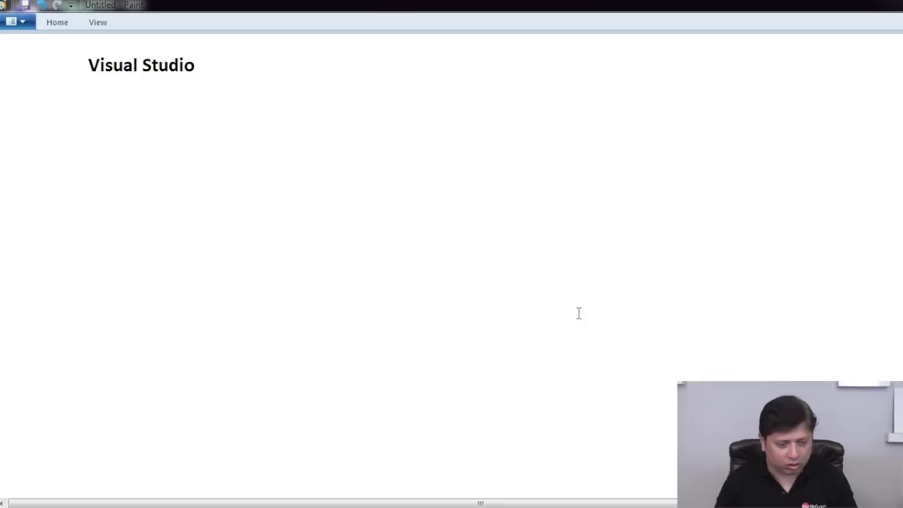
Add the text "1) What is Visual Studio?" below the Visual Studio heading and widen its text box
click(29, 102)
text(1) Wh)
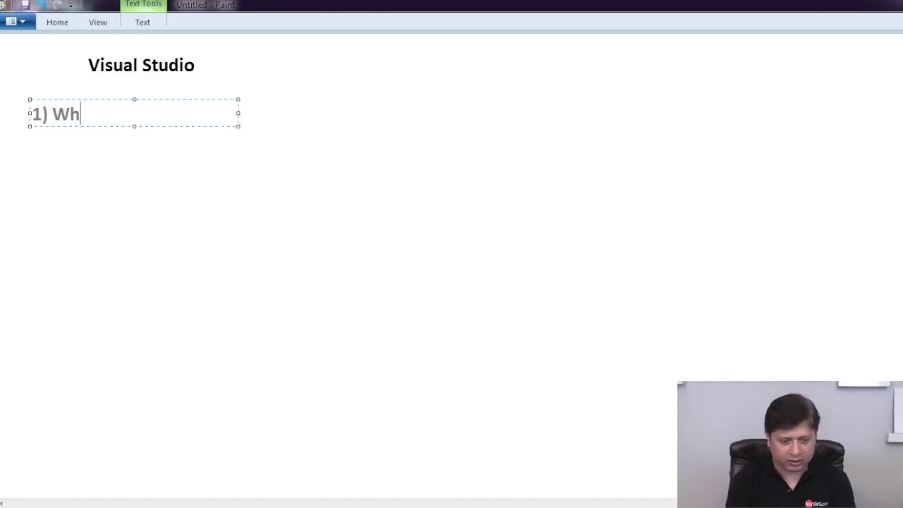
text(at is V)
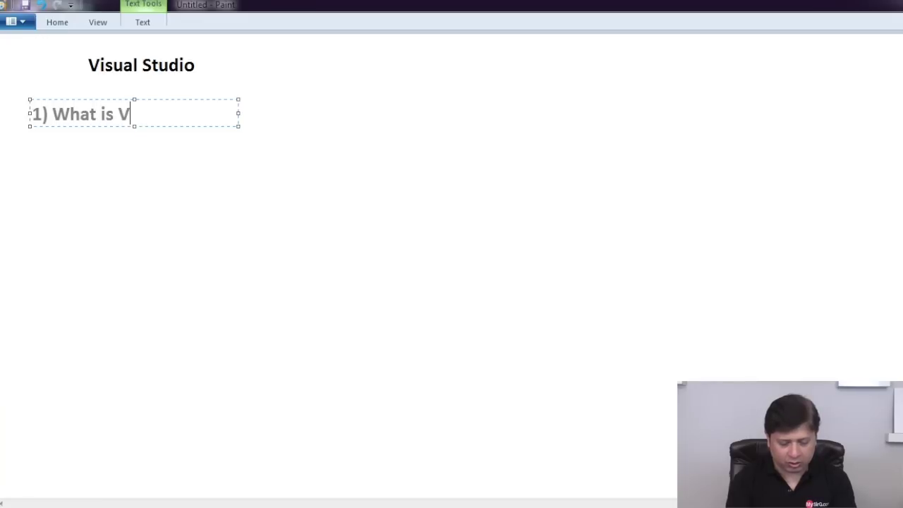
text(isual Stu)
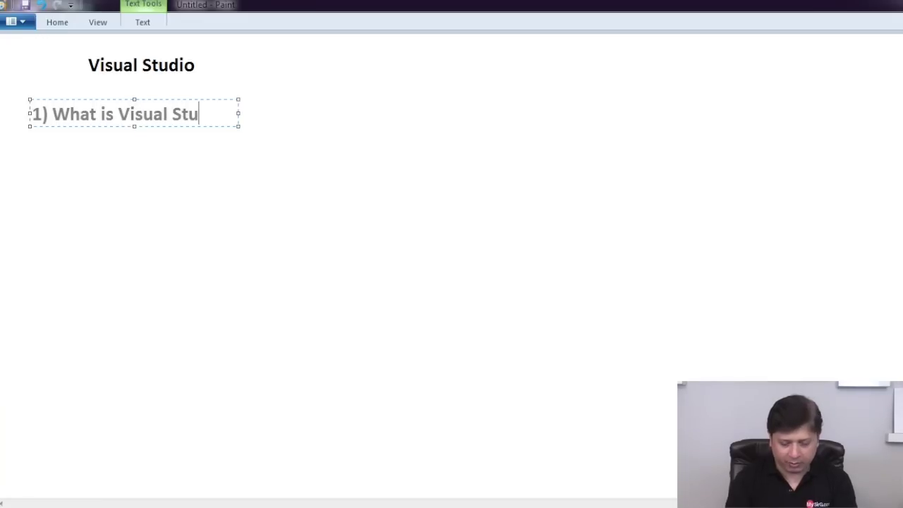
text(dio?)
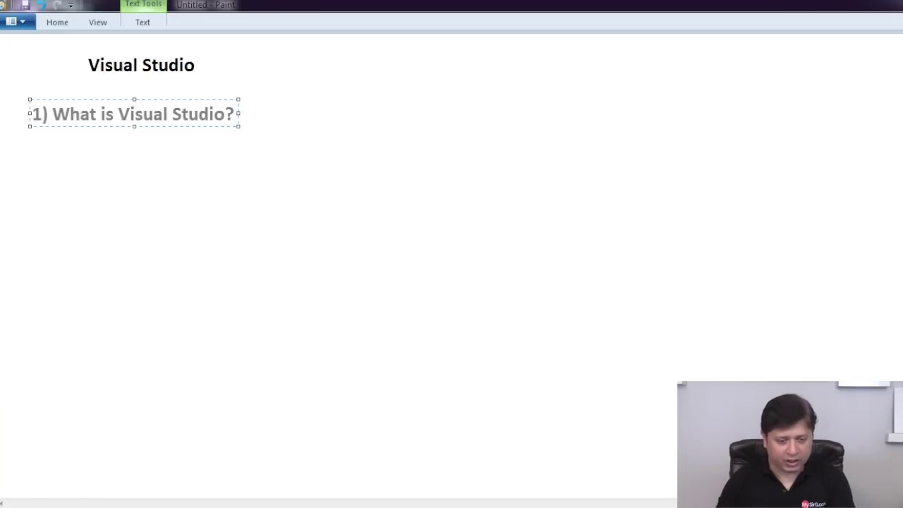
drag(238, 113, 281, 112)
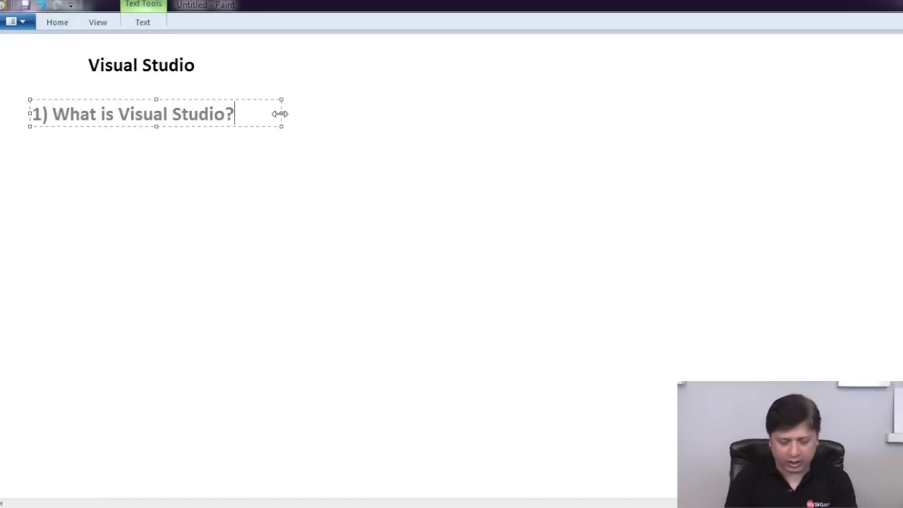
Add a second line "2) Download Visual Studio" under the first question and finish the text box
key(Return)
text(2) )
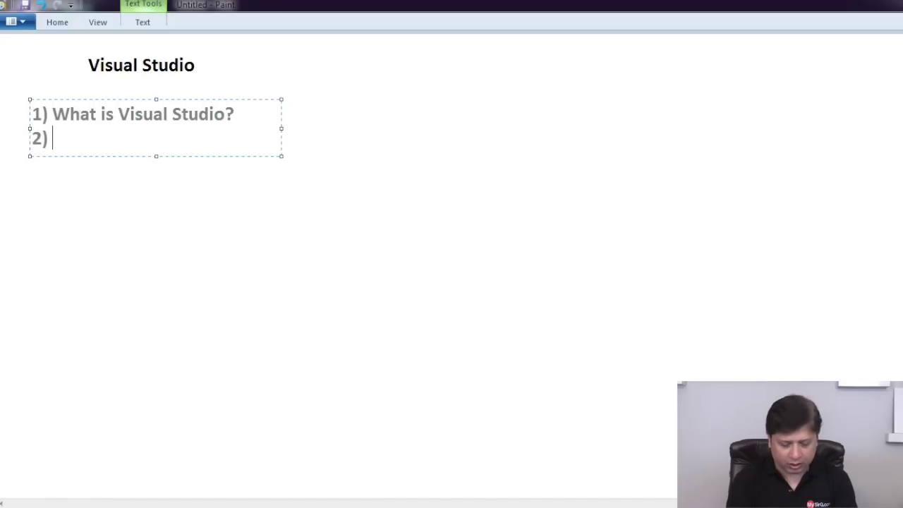
text(Downlo)
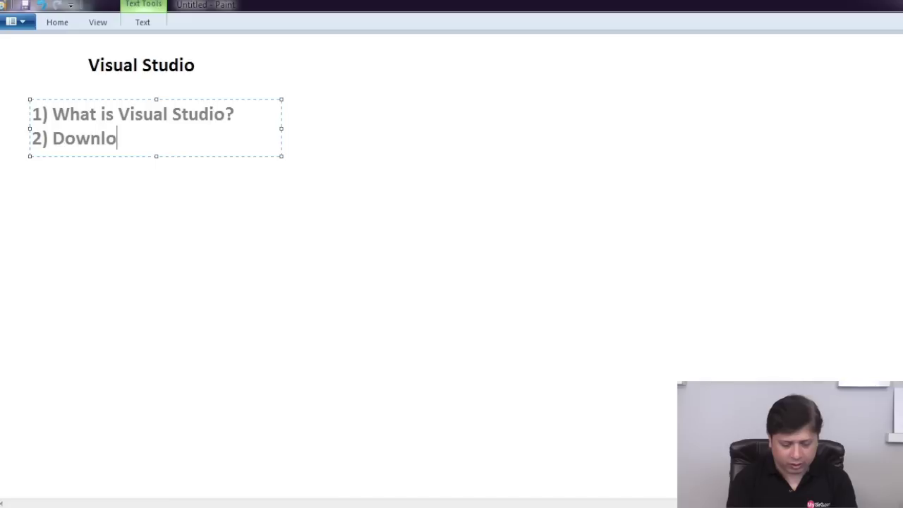
text(ad Visual )
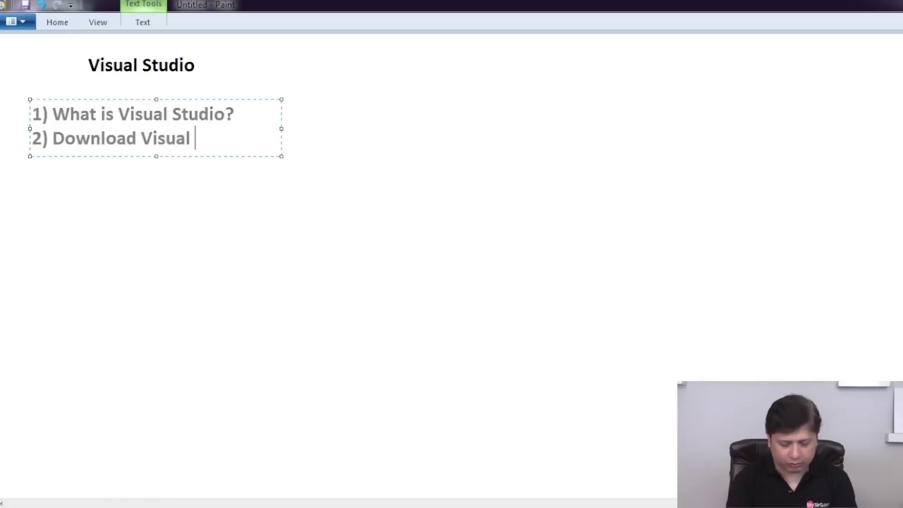
text(Studio)
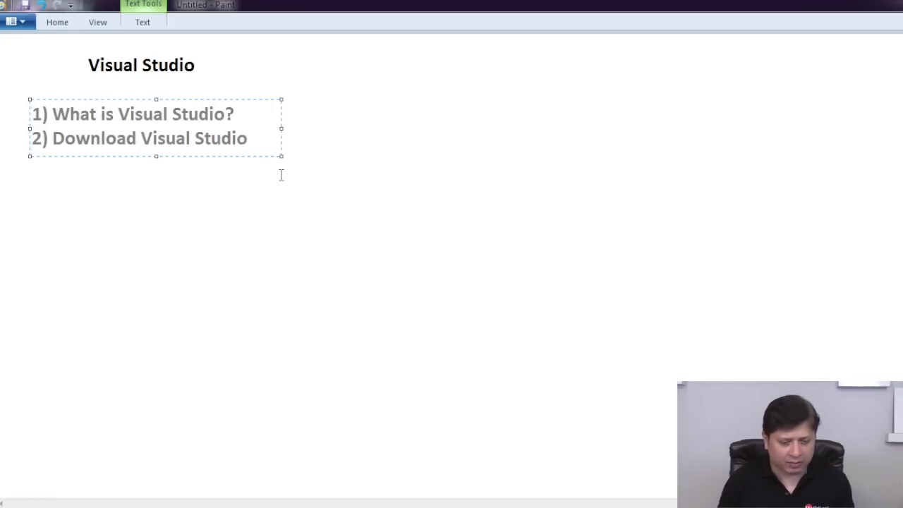
click(263, 198)
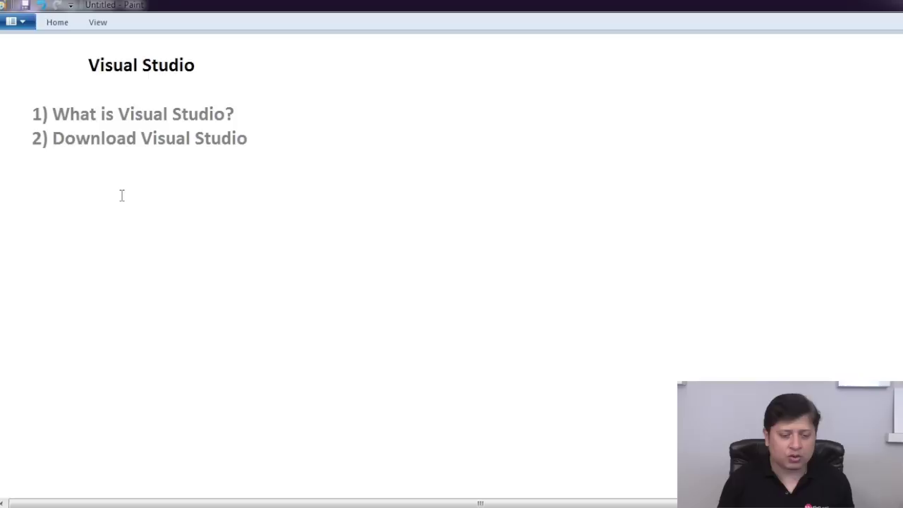
Add new text beside the first question with the lines "IDE, Microsoft" and "Visual Studio 2019"
click(276, 114)
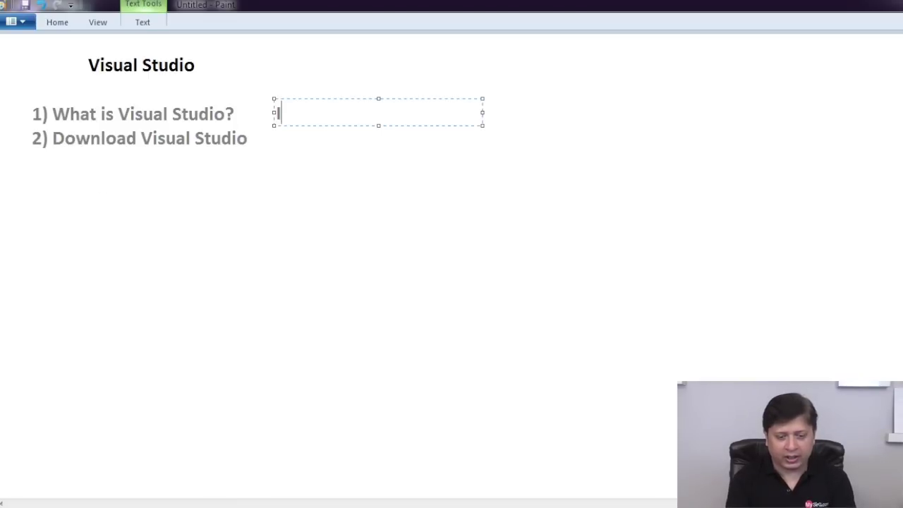
text(IDE)
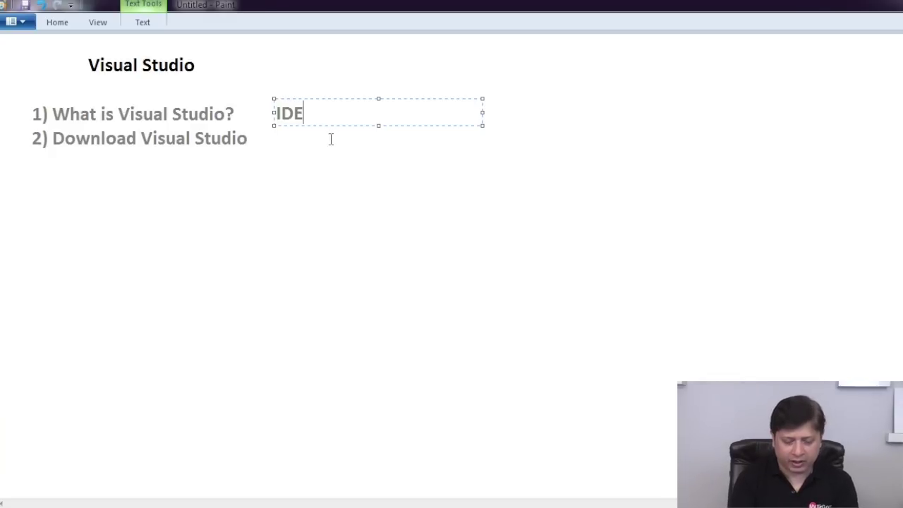
text(, Mi)
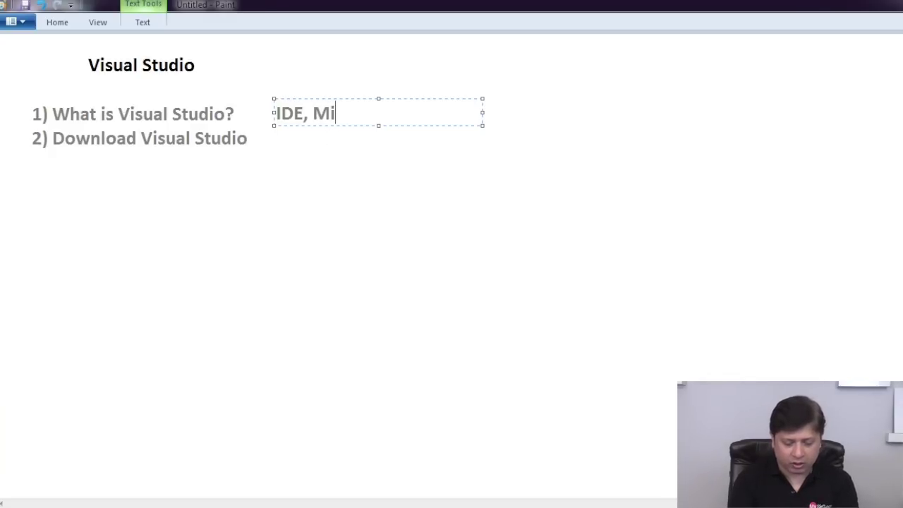
text(crosoft)
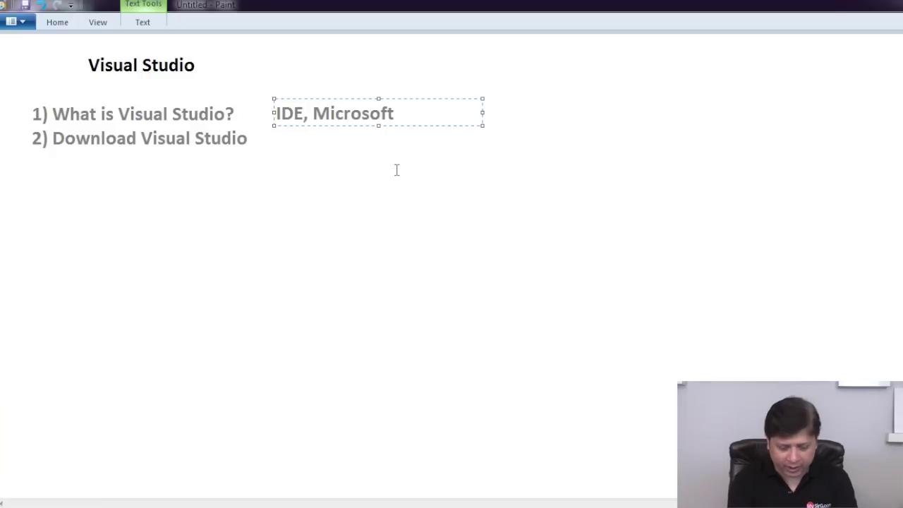
key(Return)
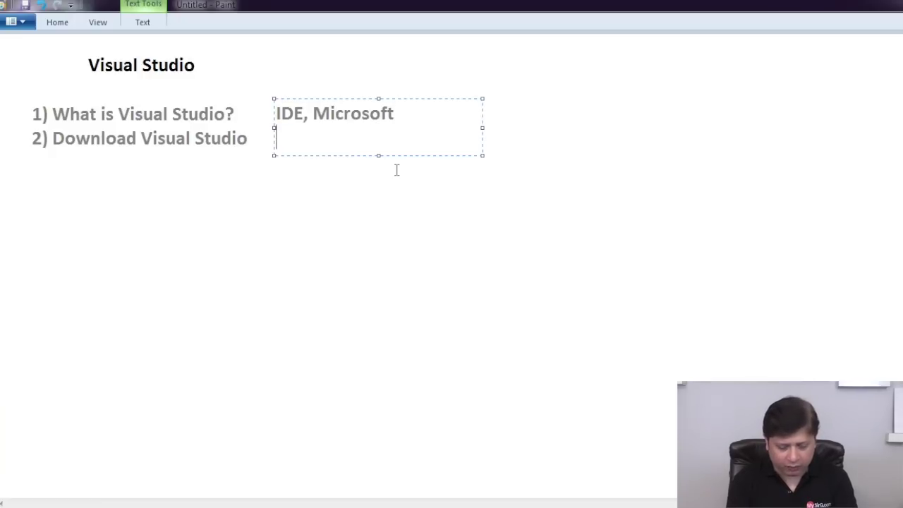
text(V)
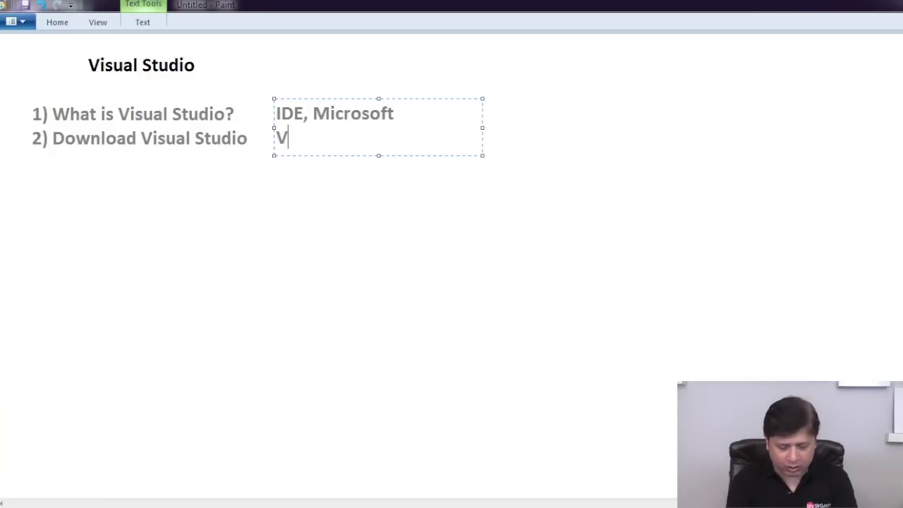
text(isual Studio 2019)
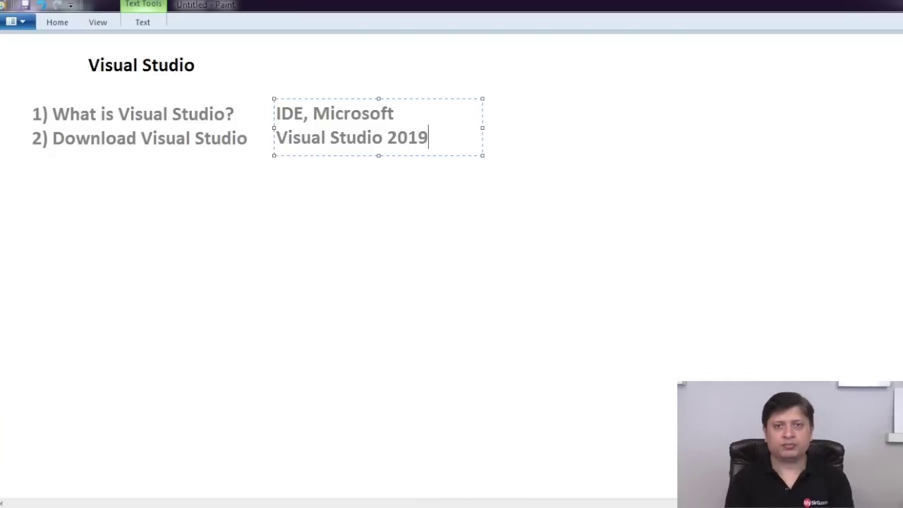
Add a third line "Windows 7 or later, Mac OS" to the notes and widen the text box to fit it on one line
key(Return)
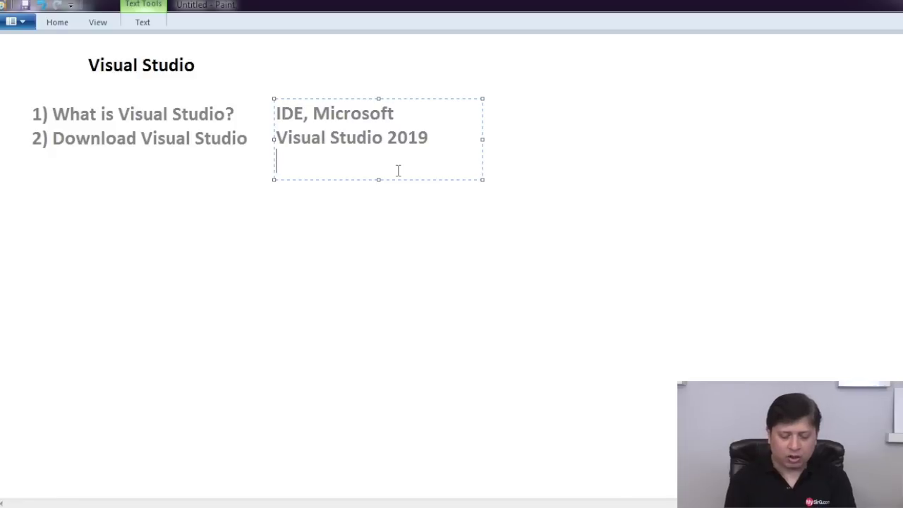
text(Wi)
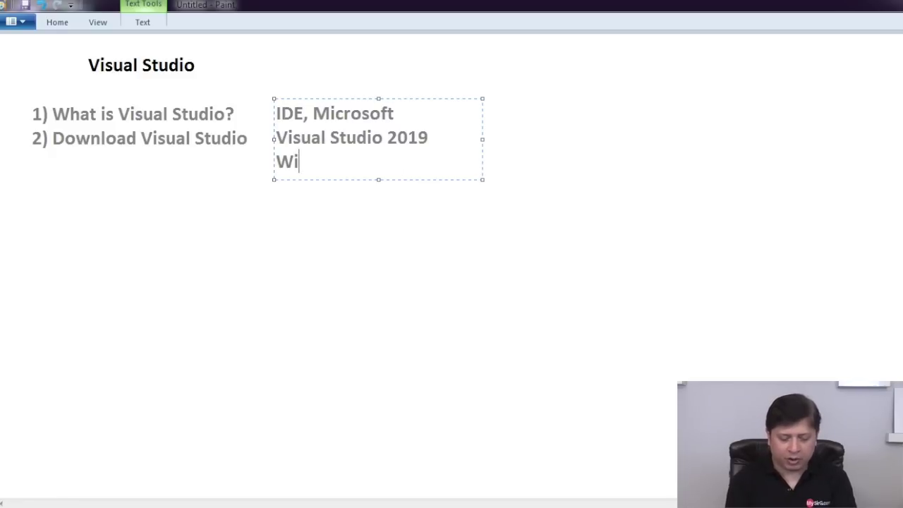
text(ndows 7)
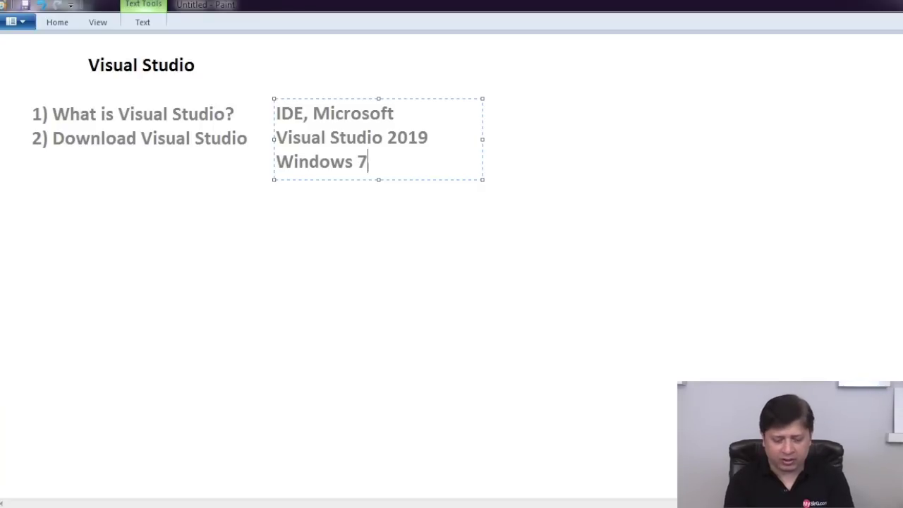
text(l)
key(BackSpace)
text(or later)
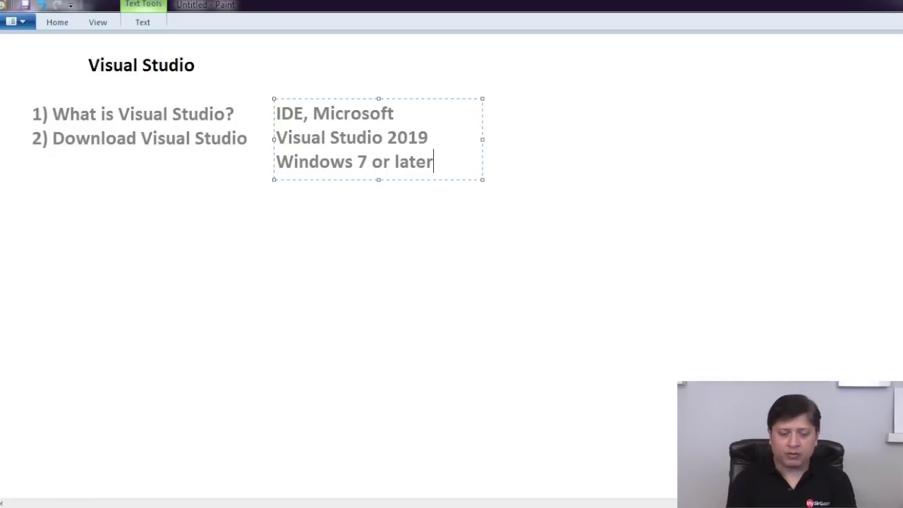
key(Return)
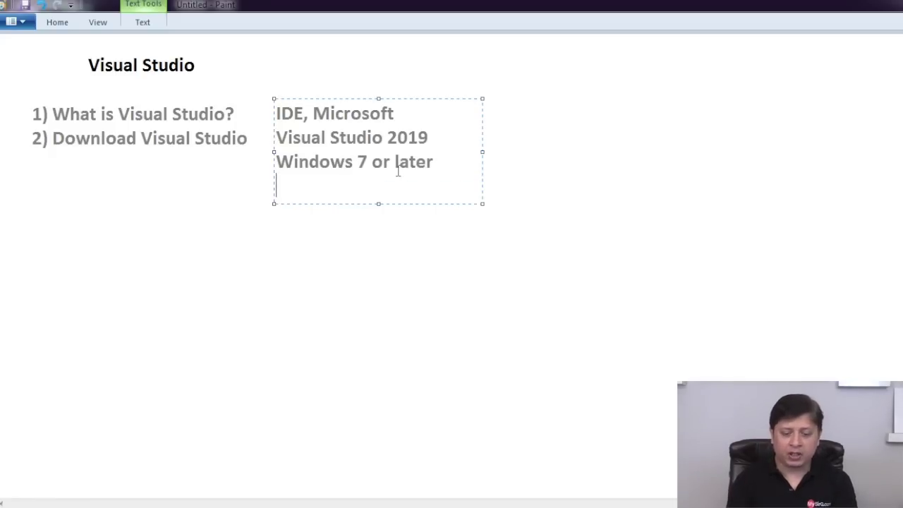
key(BackSpace)
text(, Mac)
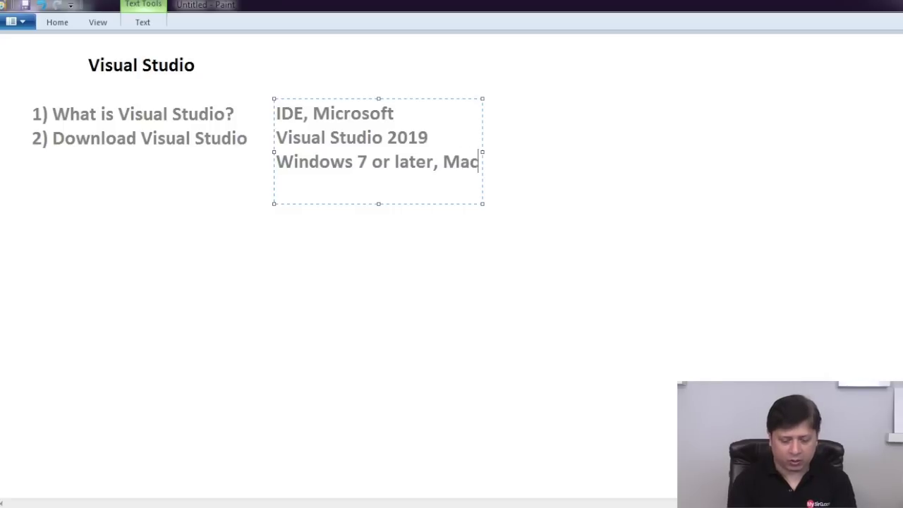
text( OS)
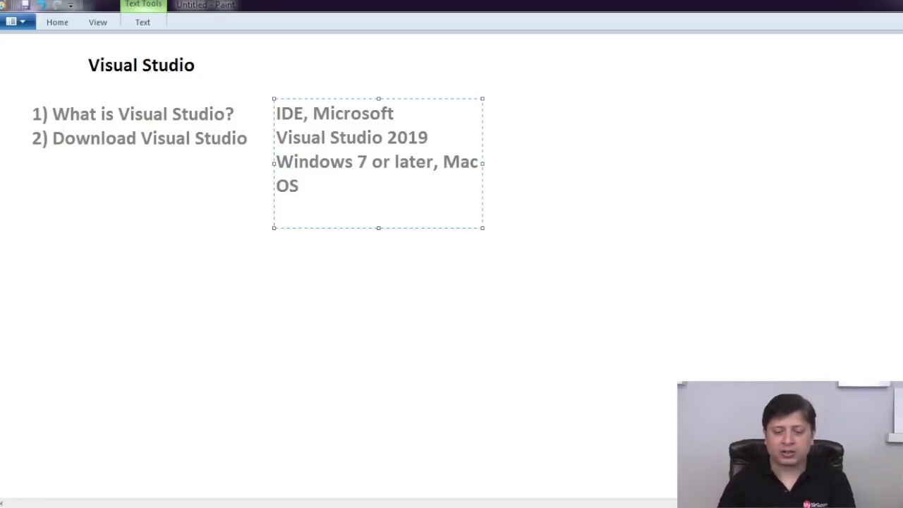
drag(482, 165, 554, 160)
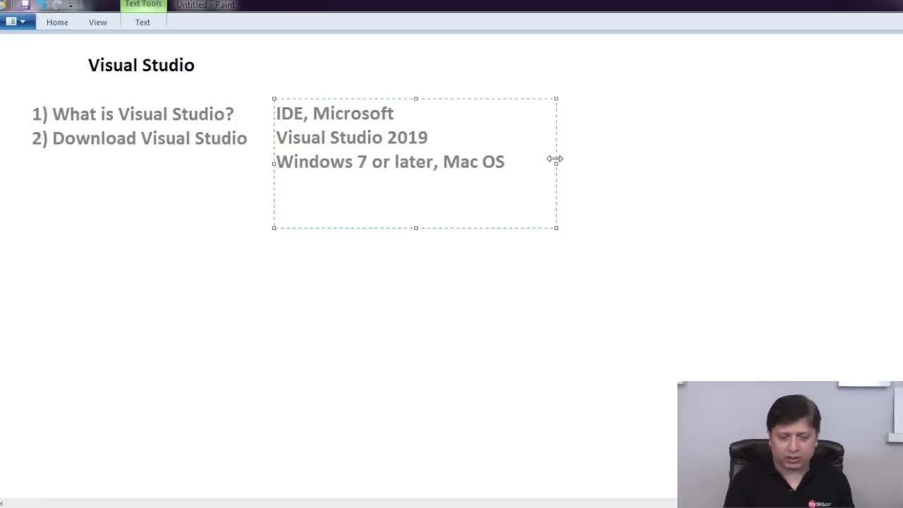
Append "| Jan 14, 2020 | version 16.4.3" to the "Visual Studio 2019" line, widening the text box to make room
key(Up)
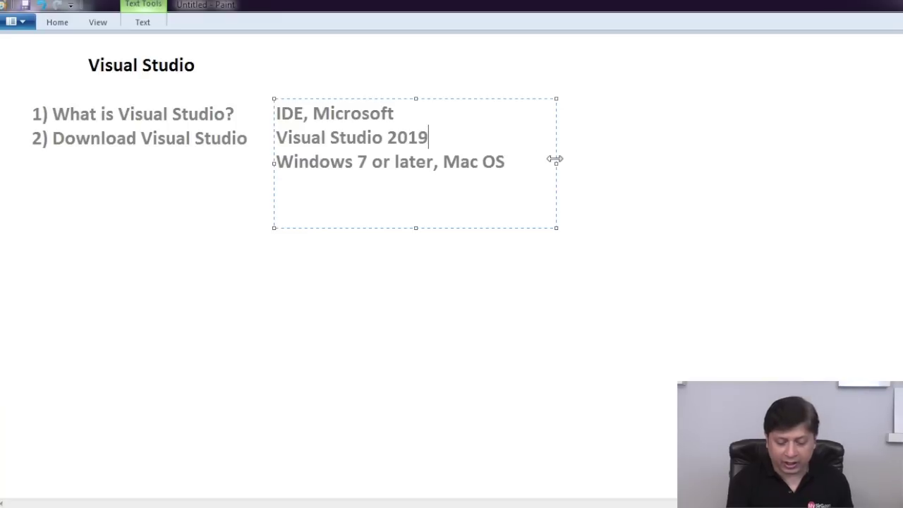
text(| )
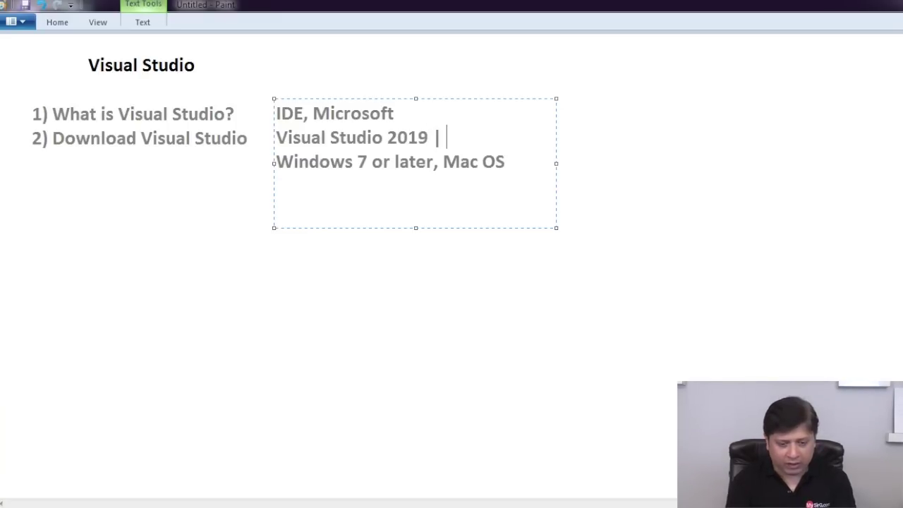
text(Jan 14, 2020)
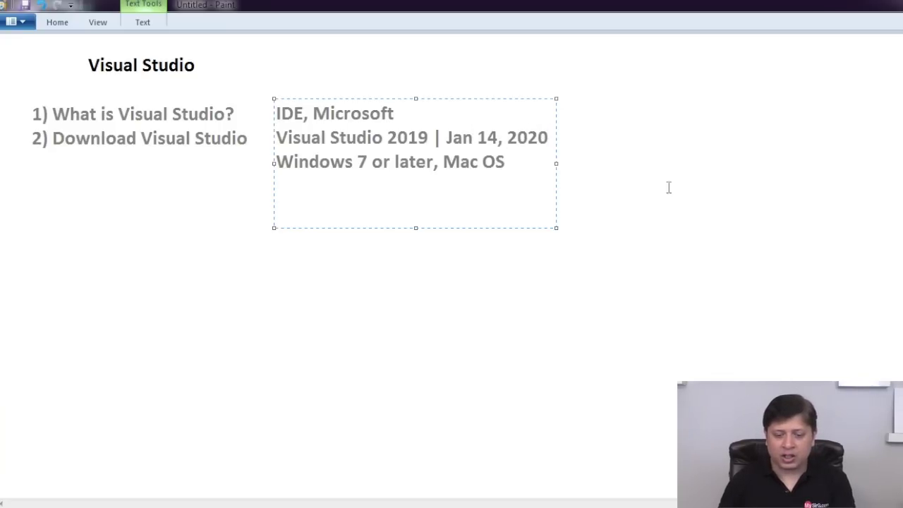
drag(556, 161, 763, 160)
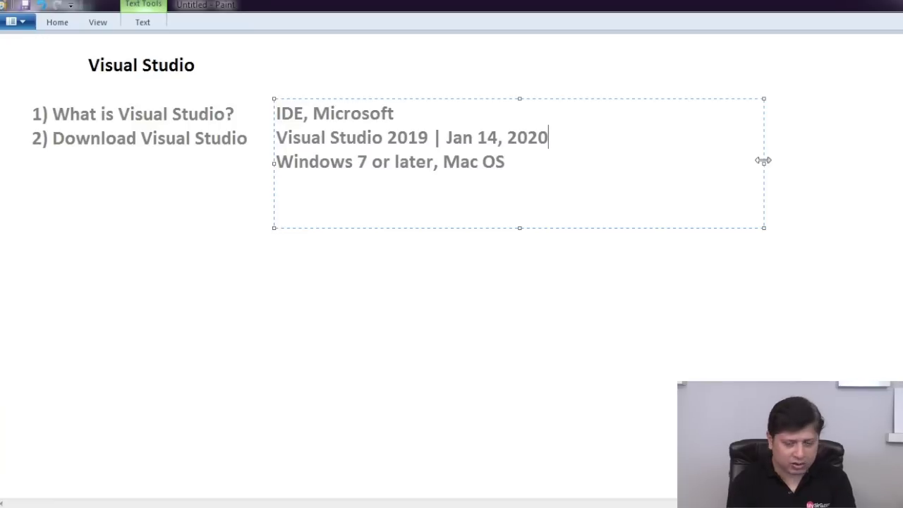
text(| ve)
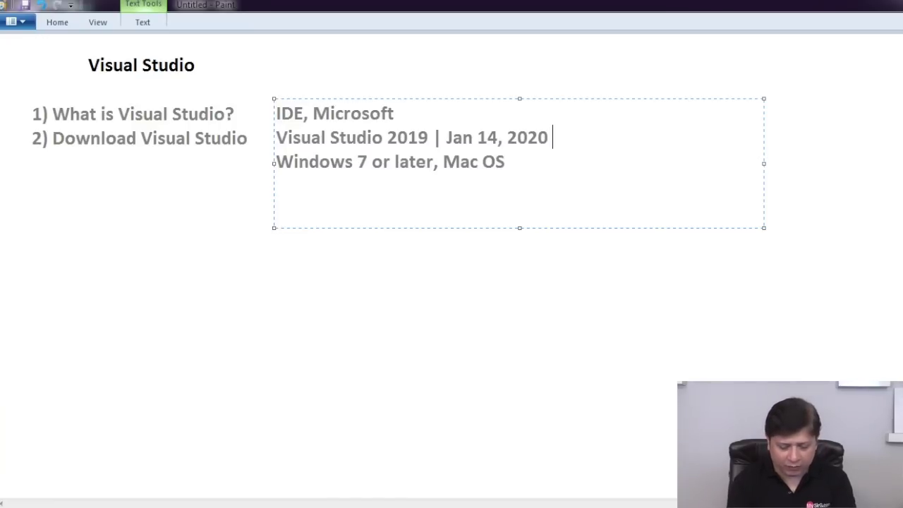
text(rsi)
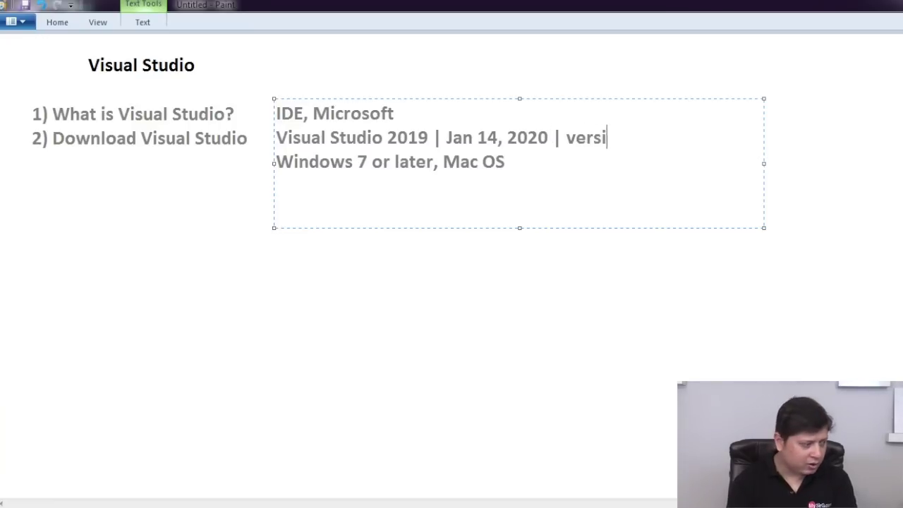
text(on 14)
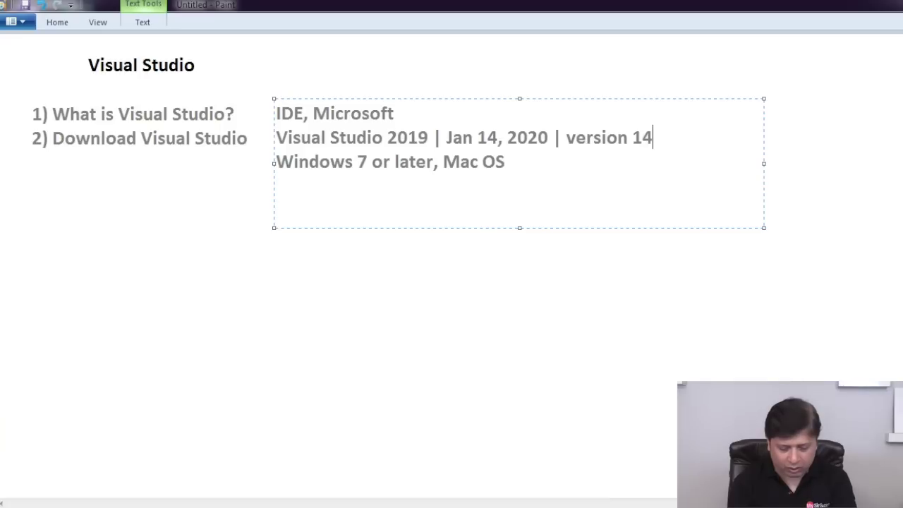
key(BackSpace)
text(6.4.3)
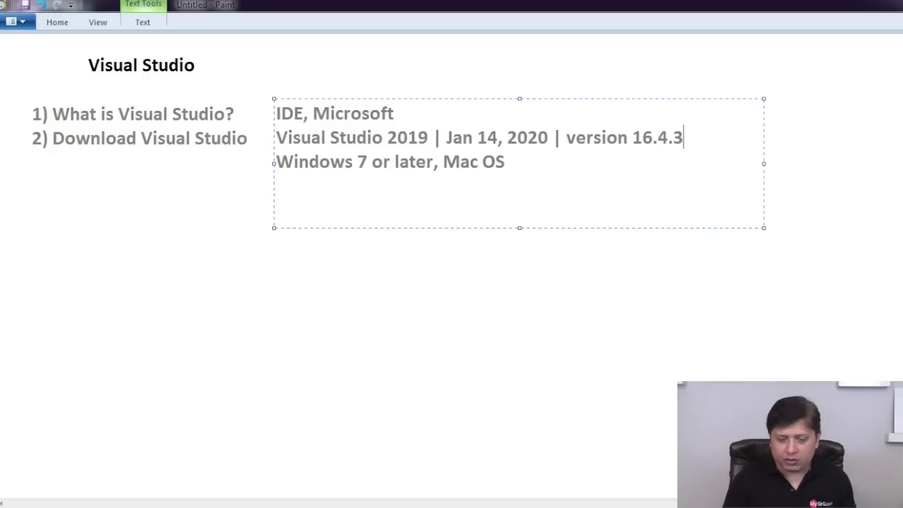
Add the lines "C++ and C#" and "It requires .NET Framework" to the notes below the platforms line
key(Return)
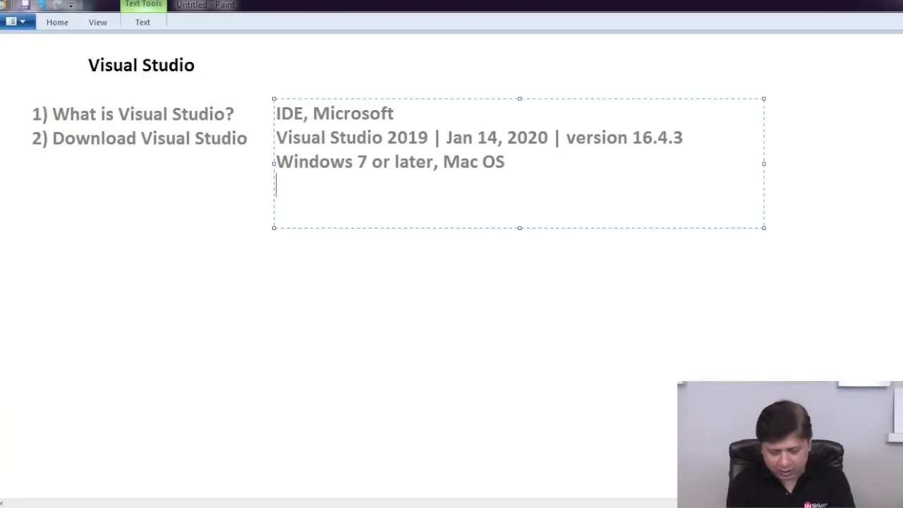
text(C++ and C)
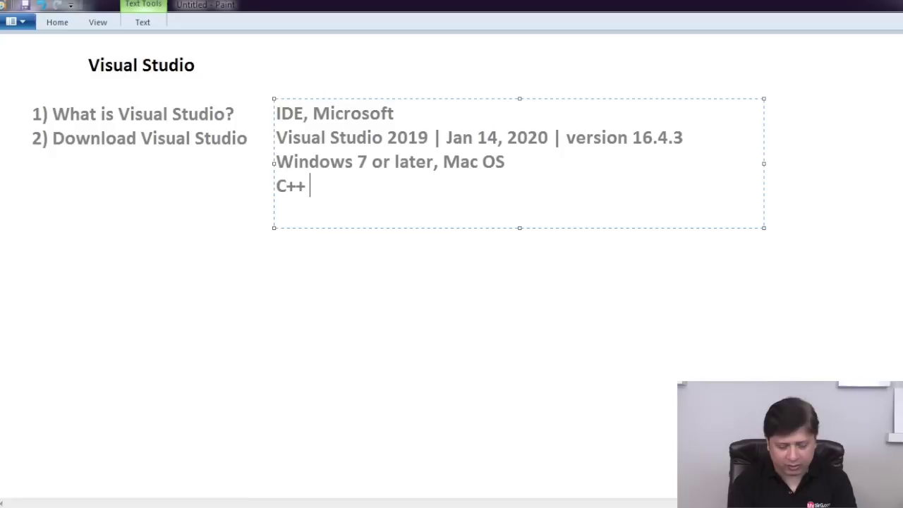
text(#)
key(Return)
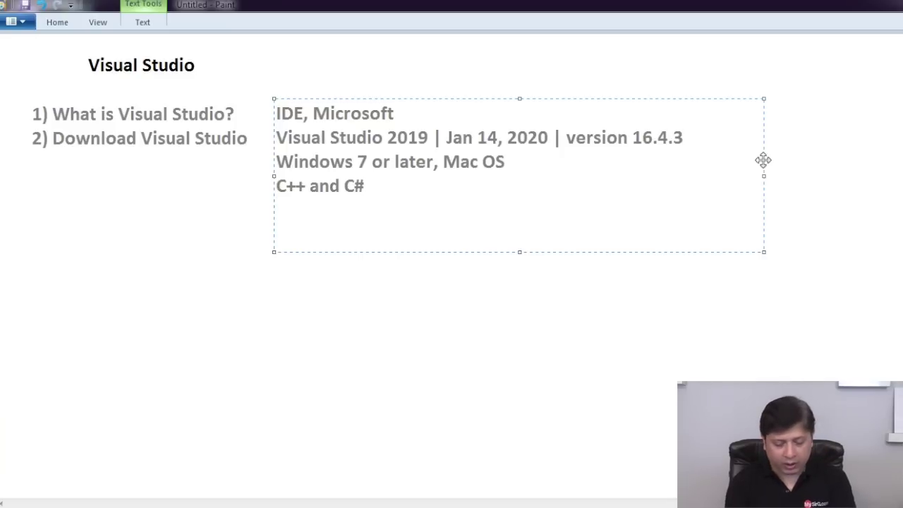
text(It req)
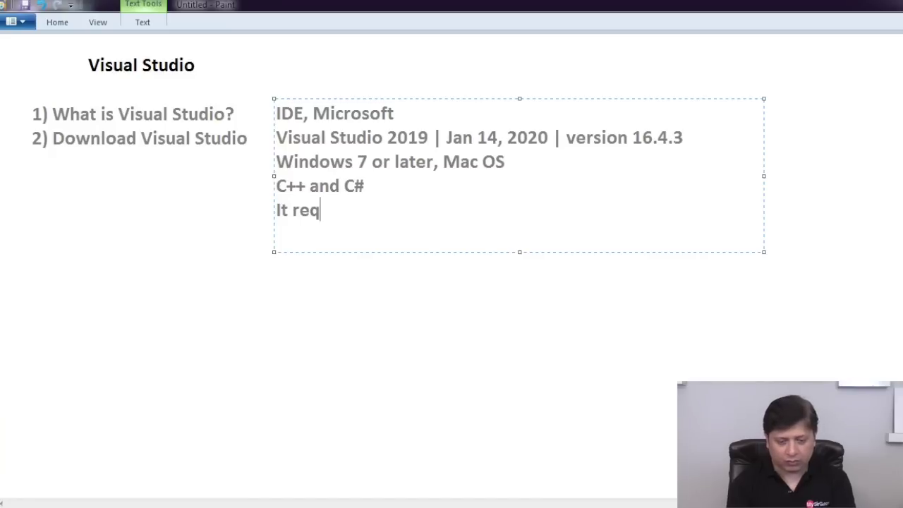
text(uires .NET Framework)
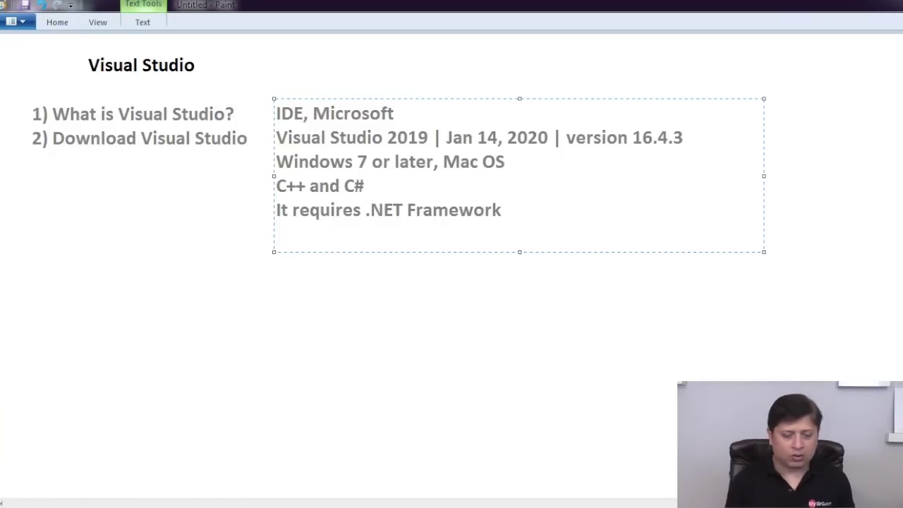
Add a new line to the notes reading ".NET Framework is only for Windows"
key(Return)
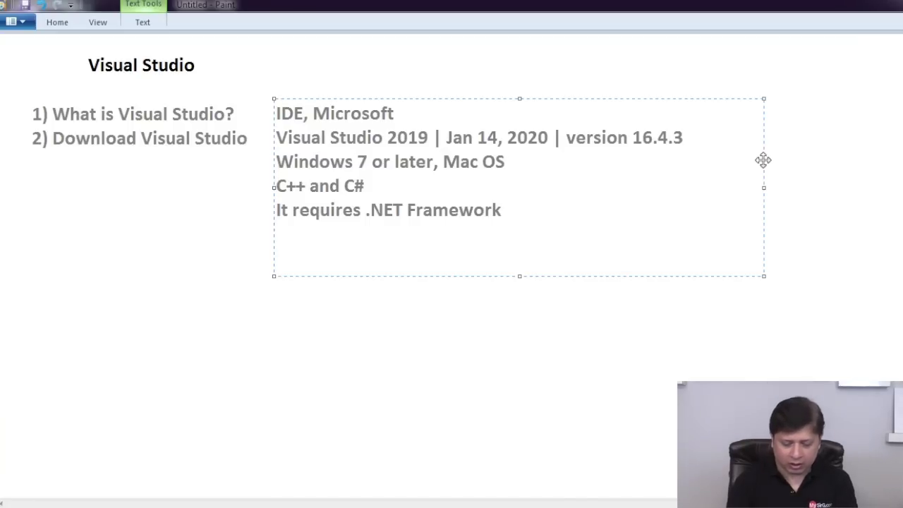
text(.NET)
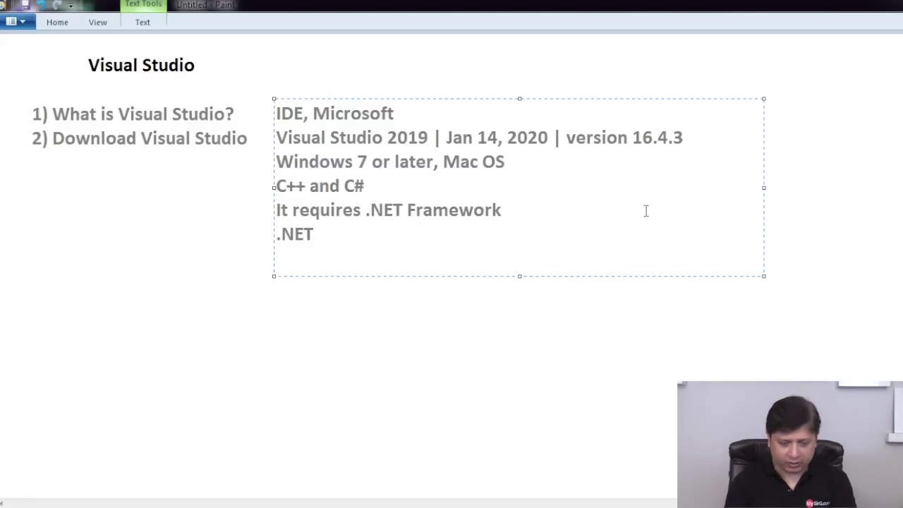
text(Frame)
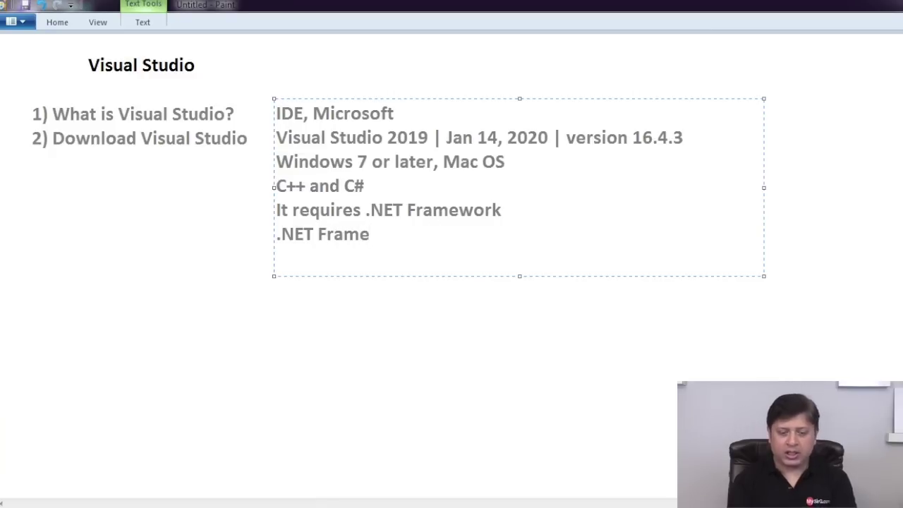
text(work )
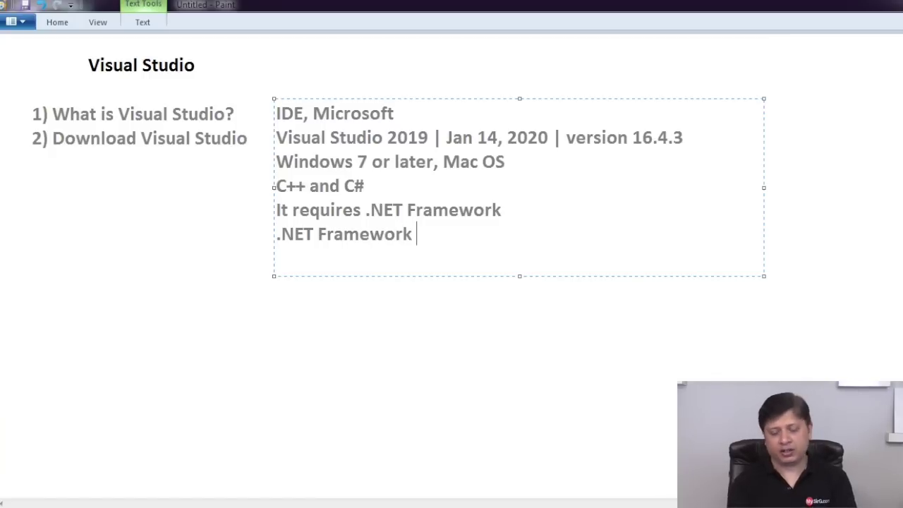
text(is only for Windows)
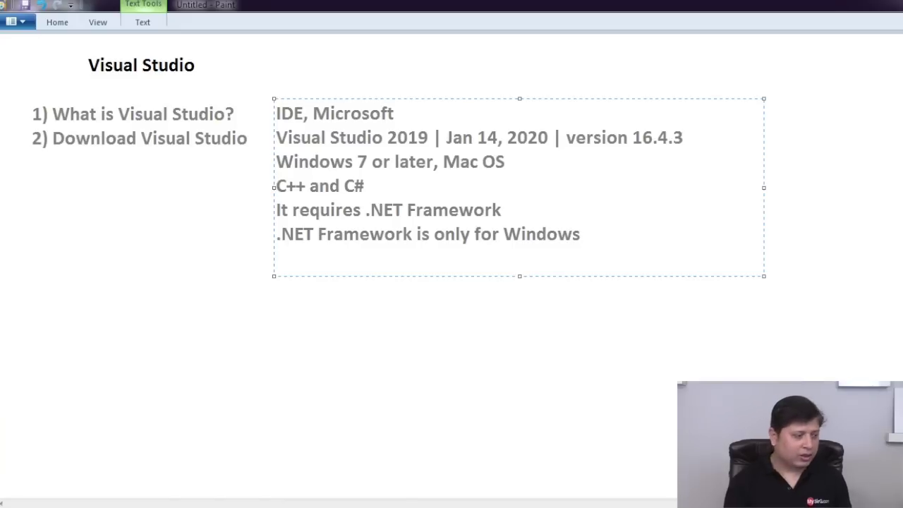
Add a last line to the notes reading ".NET Core is for Windows, Linux and Mac OS"
key(Return)
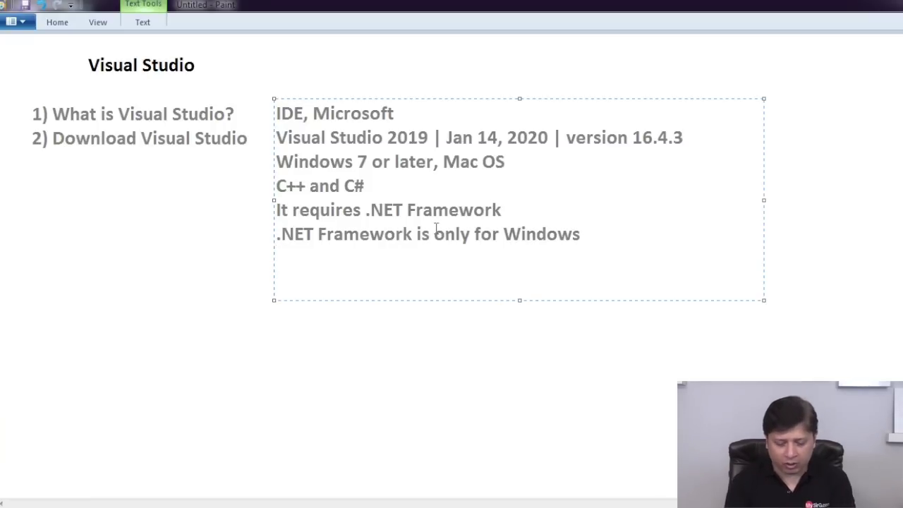
text(.)
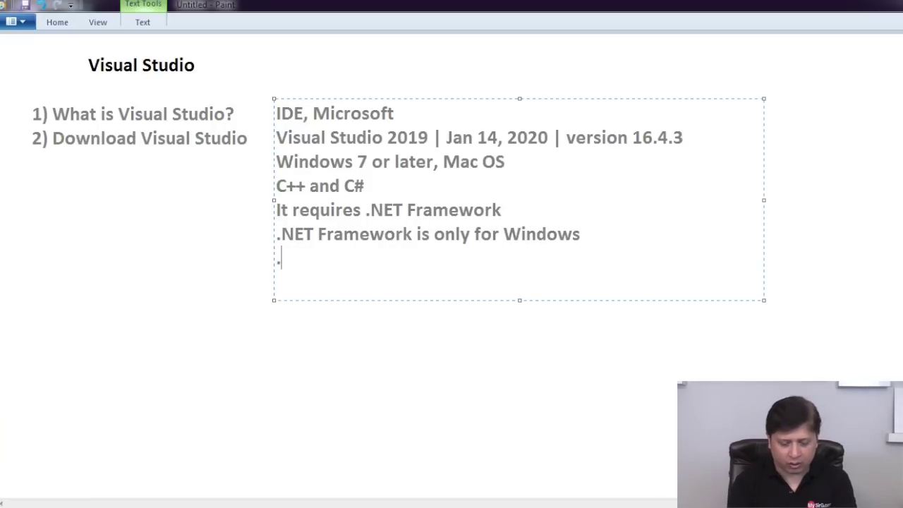
text(NET Cor)
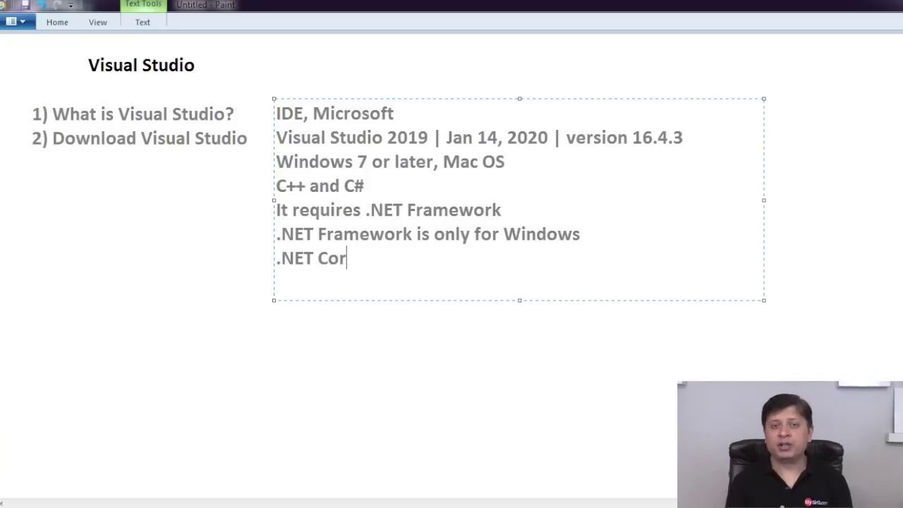
text(e)
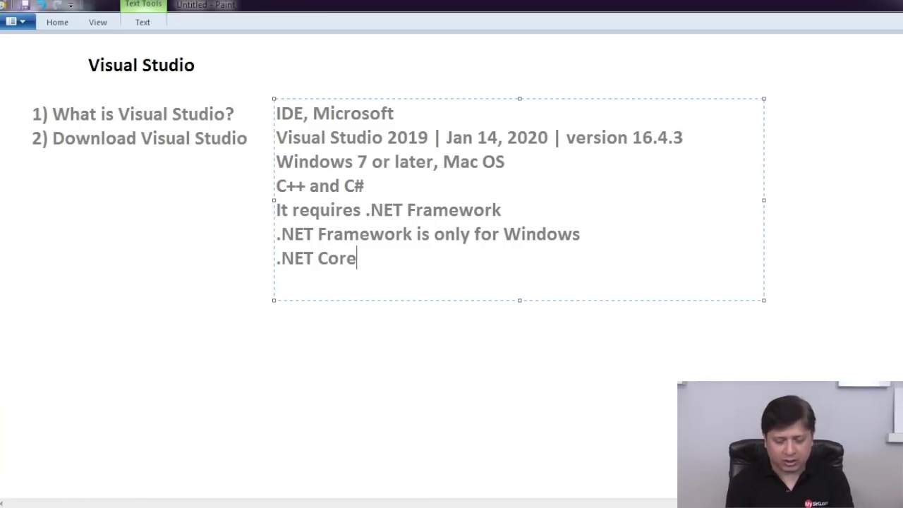
text(is for Windows, Linux and Mac OS)
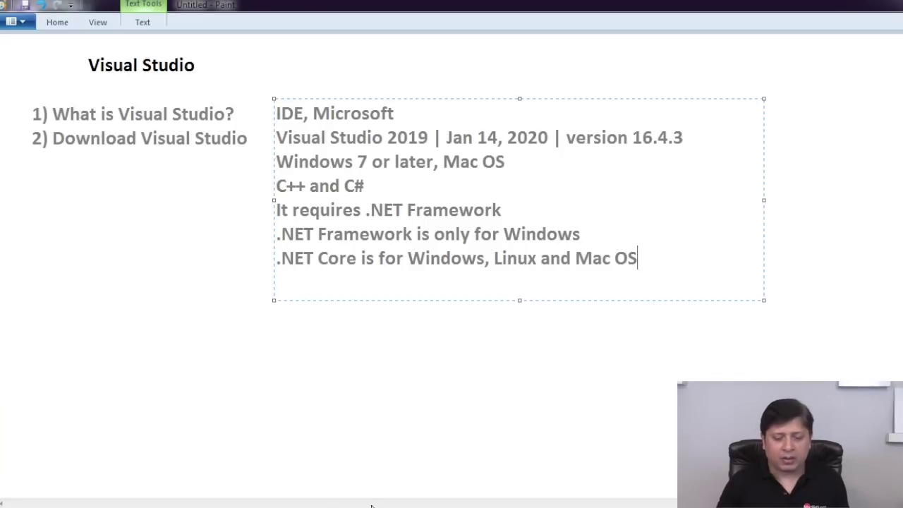
Switch to Chrome, search for "download visual studio" in a new tab and open Microsoft's "Download Visual Studio 2019 for Windows & Mac" result
key(alt+Tab)
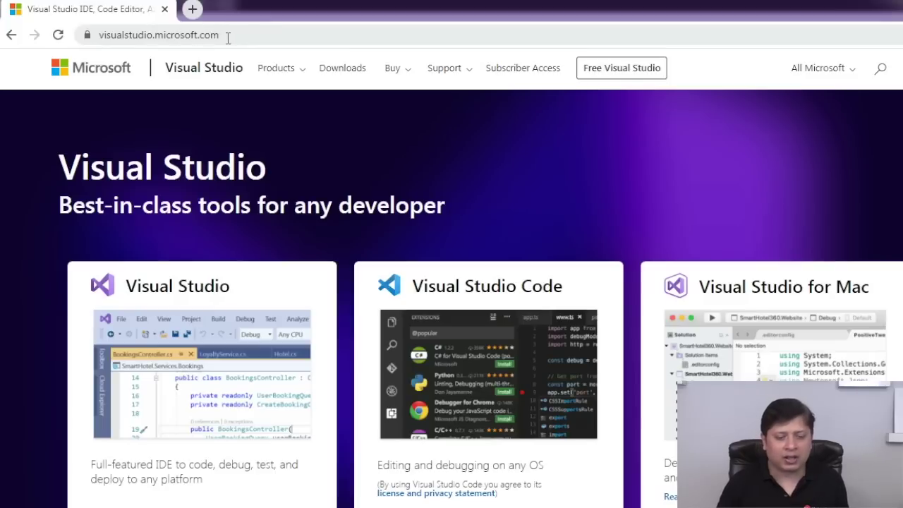
click(192, 9)
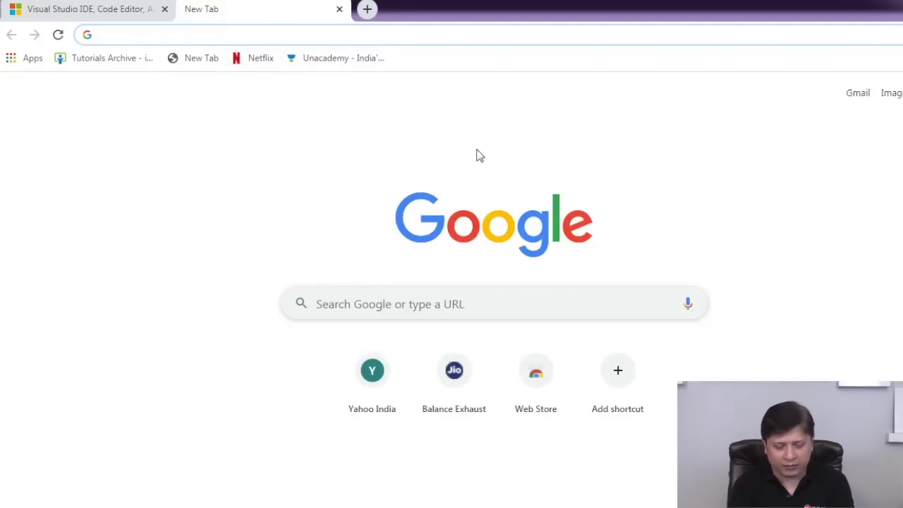
text(d)
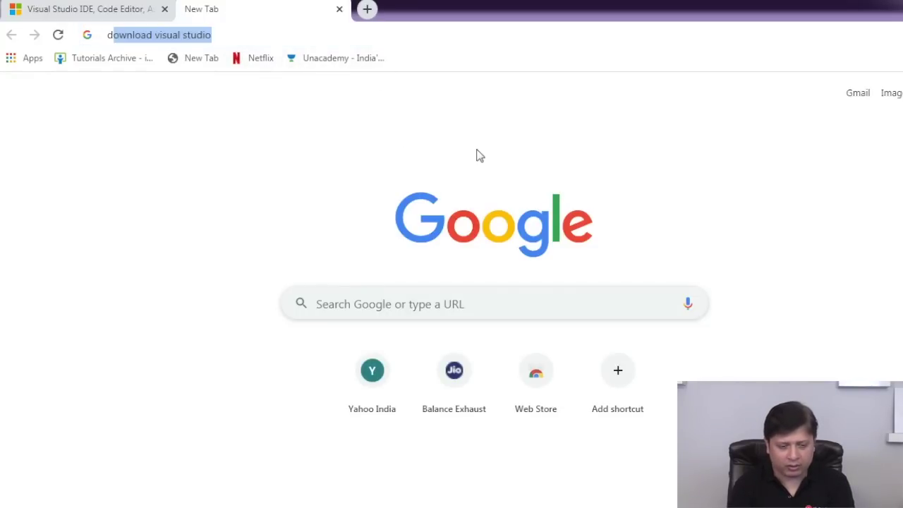
text(ownload)
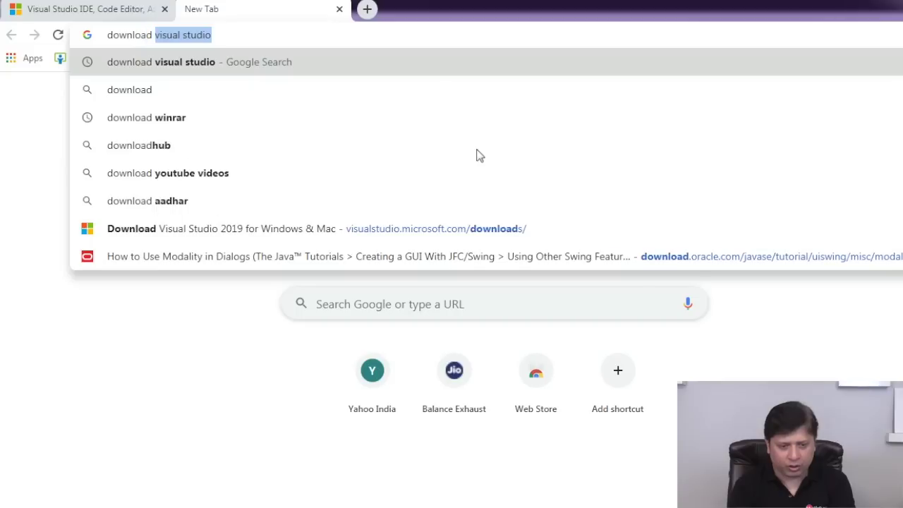
key(Return)
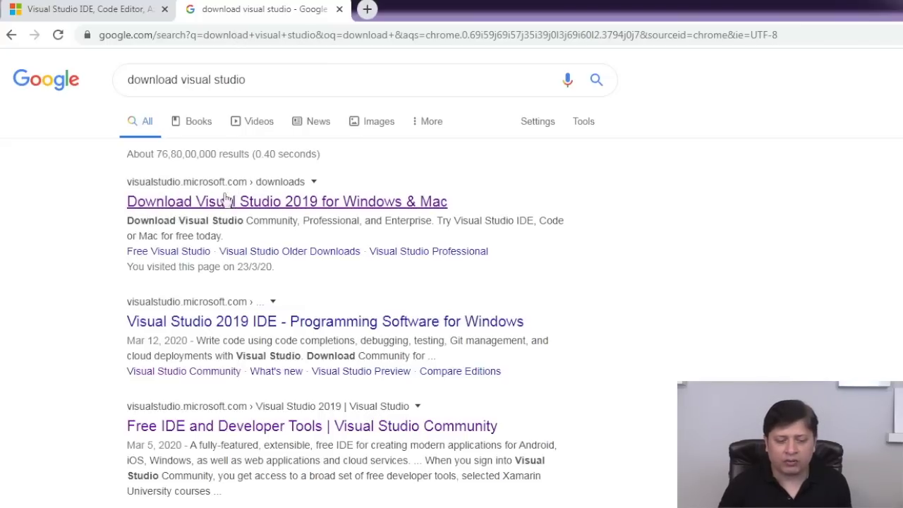
click(249, 206)
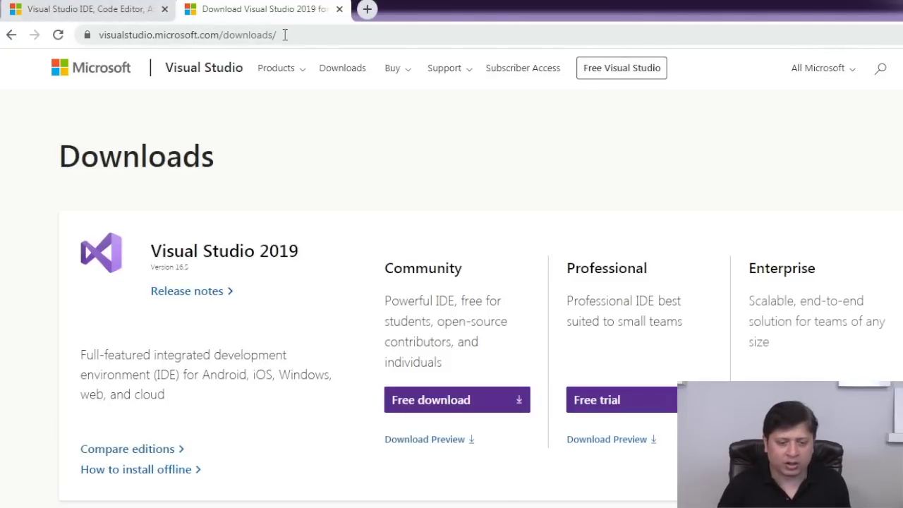
Compare the Downloads page and its web address with the Visual Studio home page, ending on the home page
drag(223, 34, 277, 34)
click(99, 10)
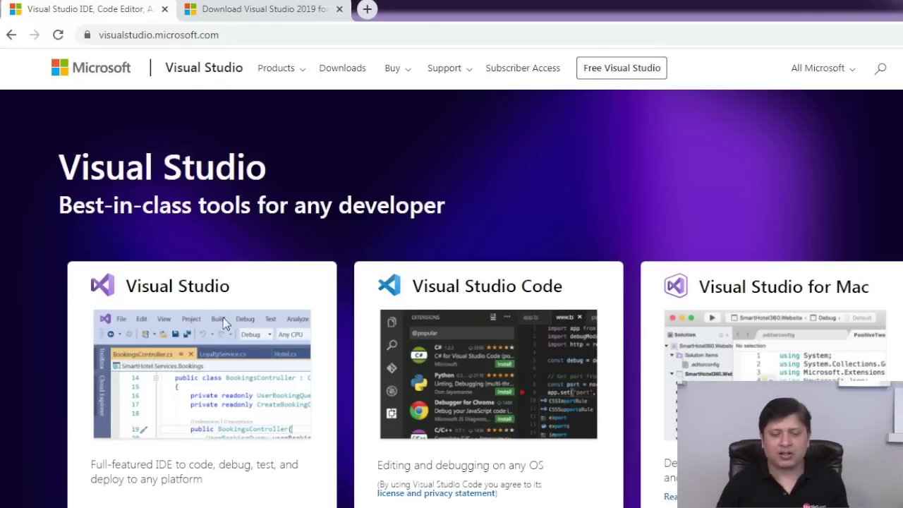
click(247, 9)
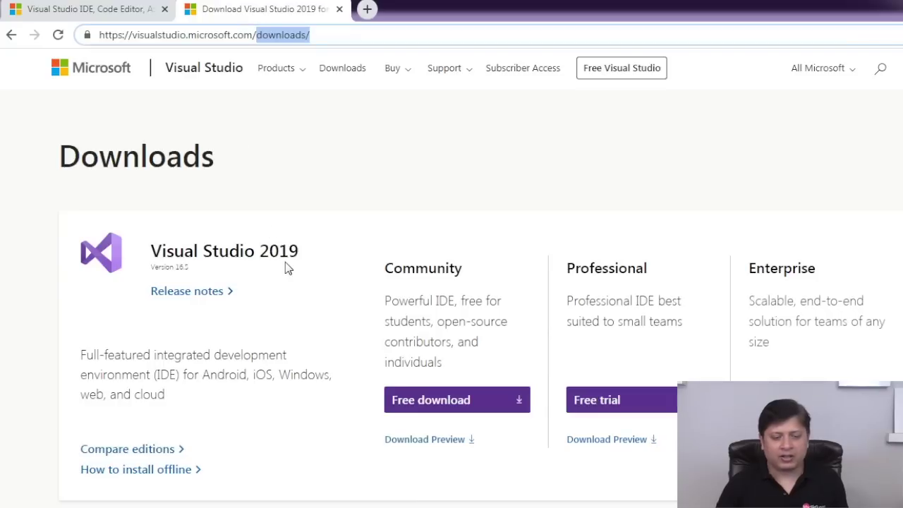
click(91, 9)
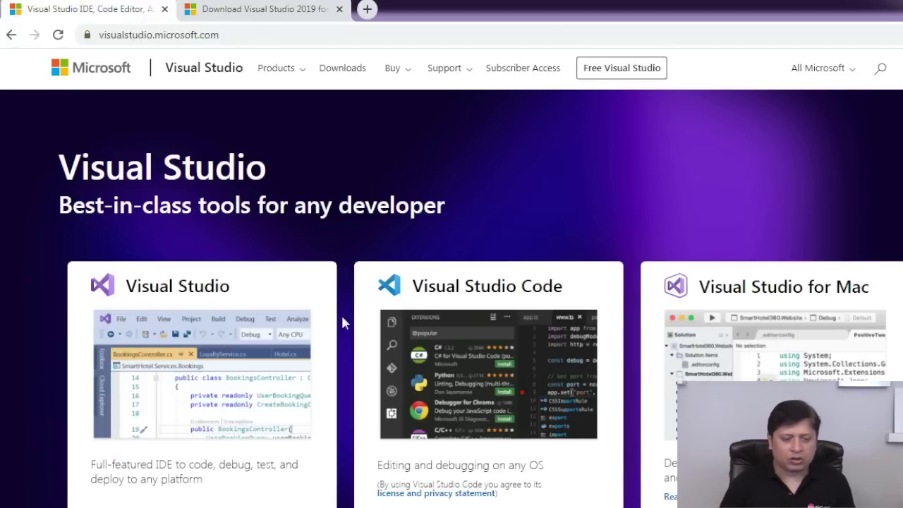
scroll(341, 314, down, 2)
scroll(364, 355, up, 2)
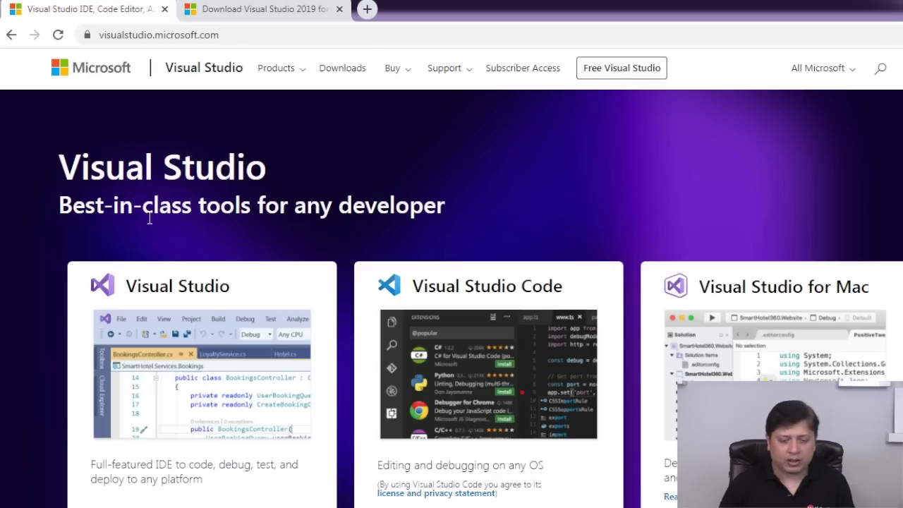
Download the Community 2019 edition of Visual Studio from the home page
scroll(215, 231, down, 2)
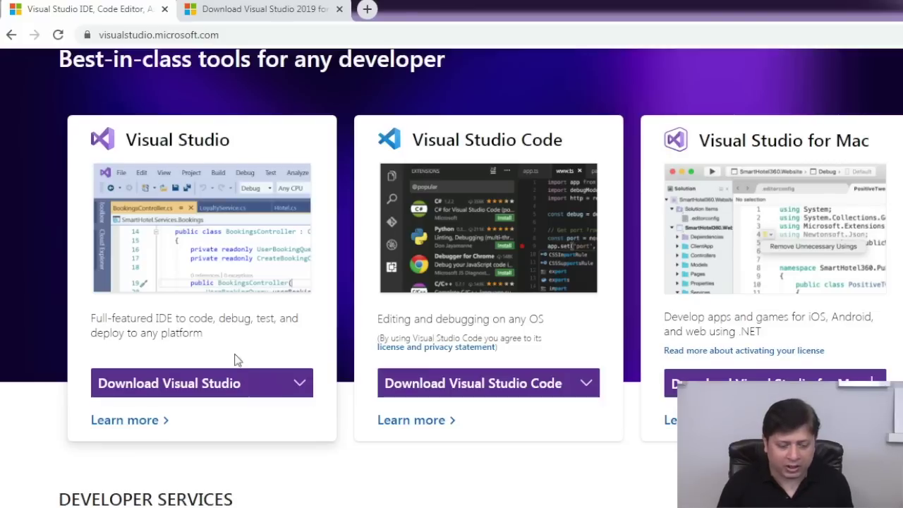
click(232, 383)
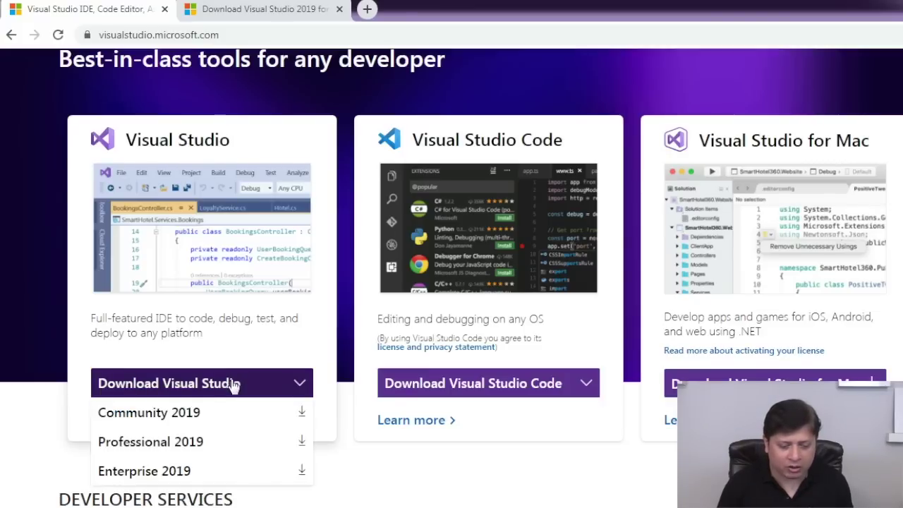
scroll(233, 383, down, 2)
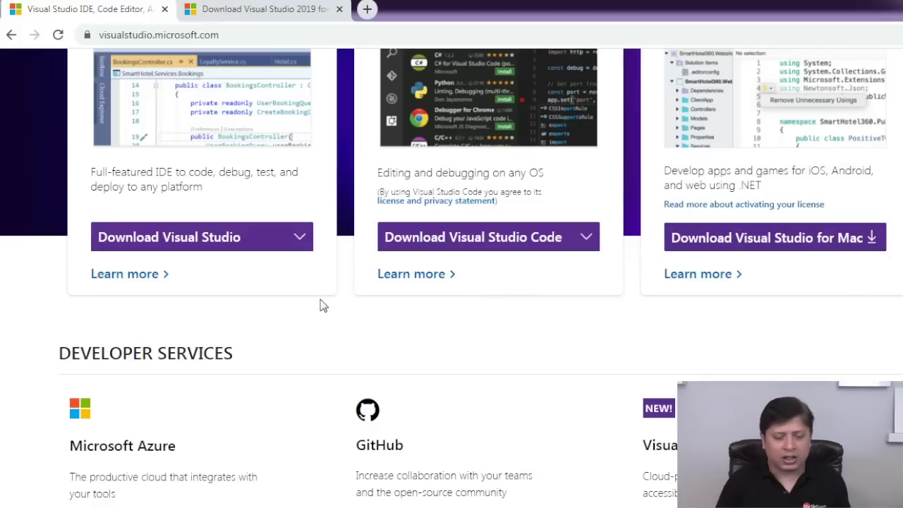
mouse_move(256, 242)
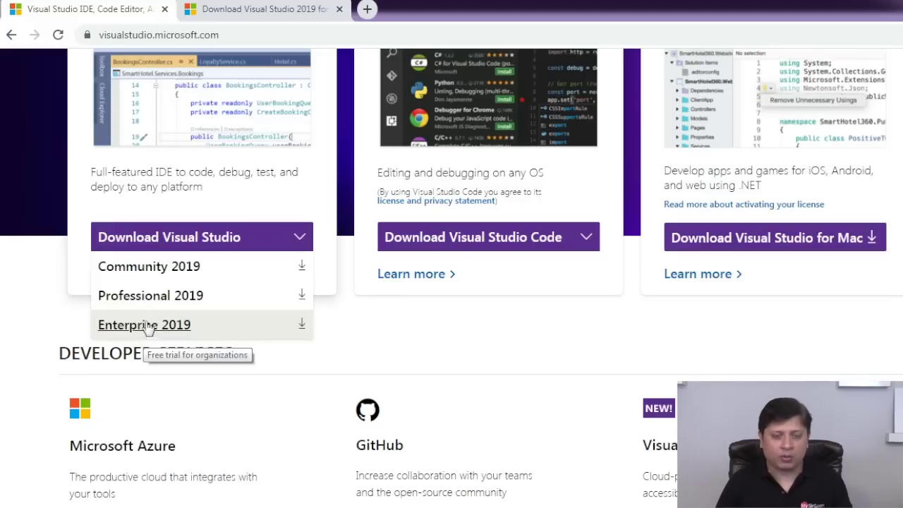
click(151, 270)
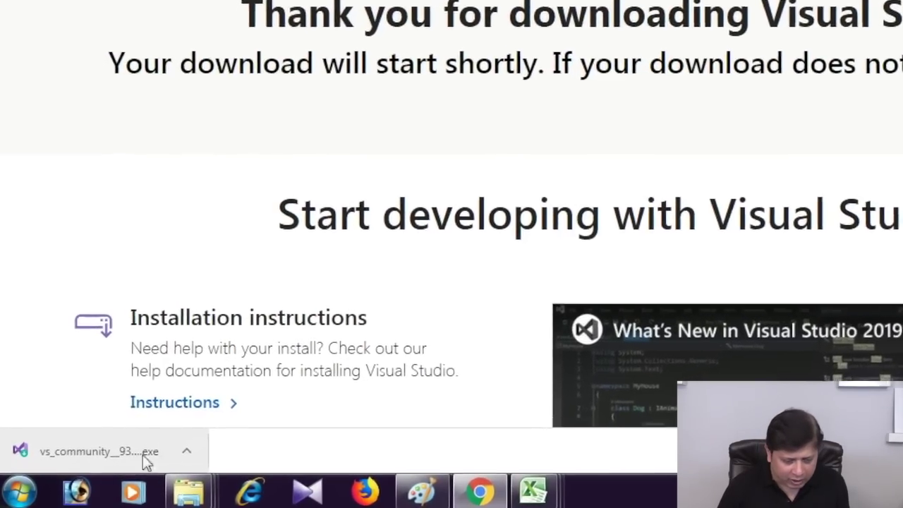
Show the downloaded vs_community installer in its folder, examine its file properties and close them
right_click(120, 456)
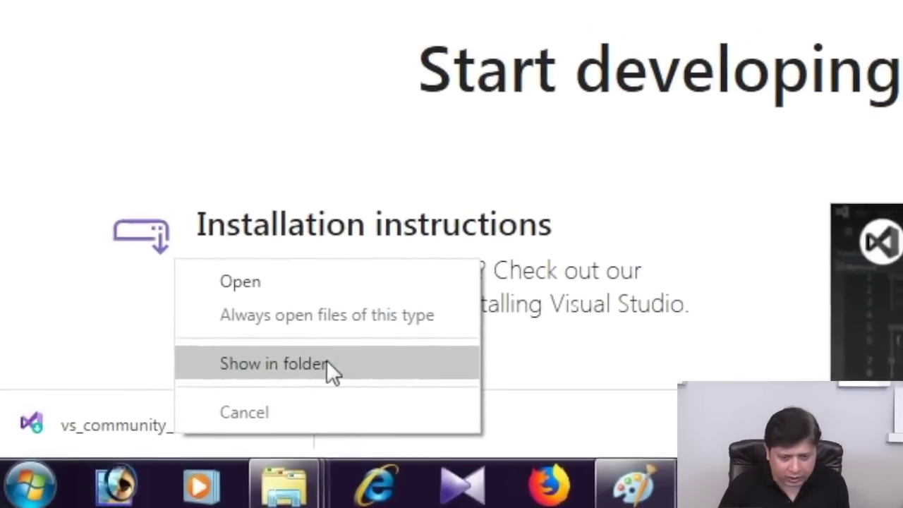
click(327, 362)
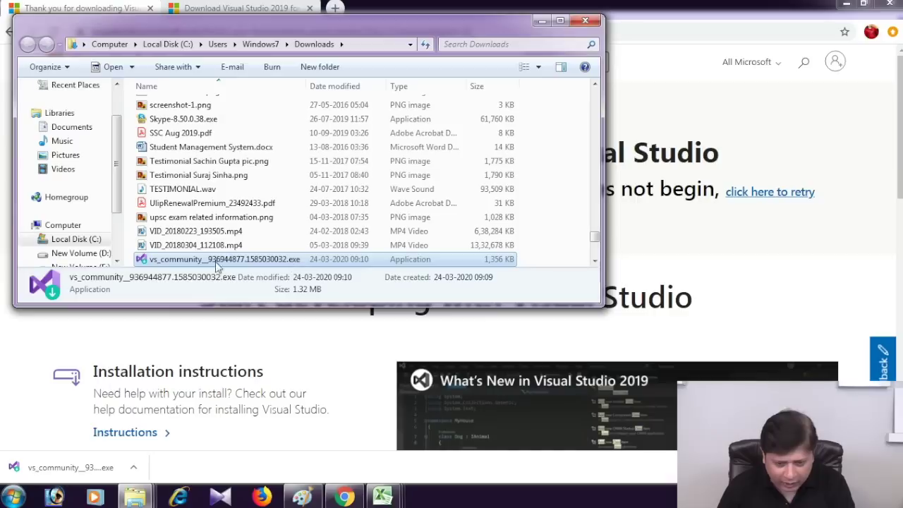
right_click(211, 266)
click(273, 474)
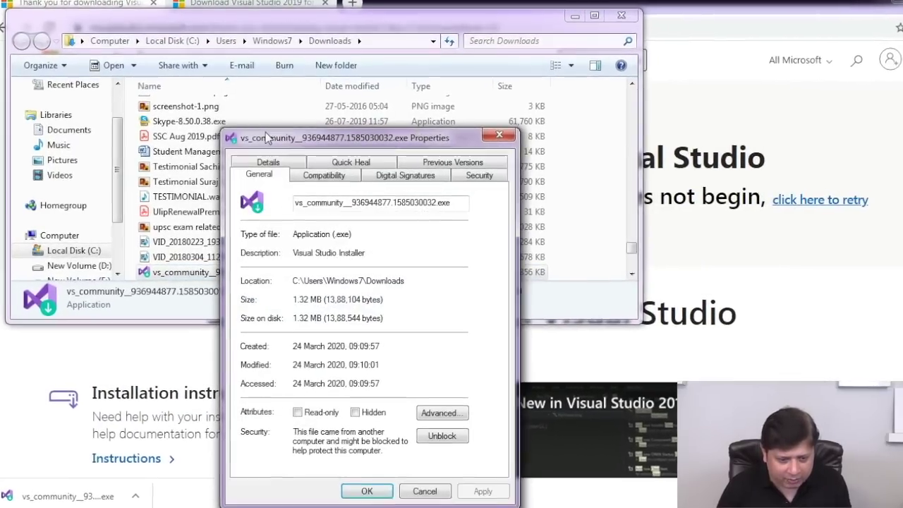
drag(266, 137, 171, 55)
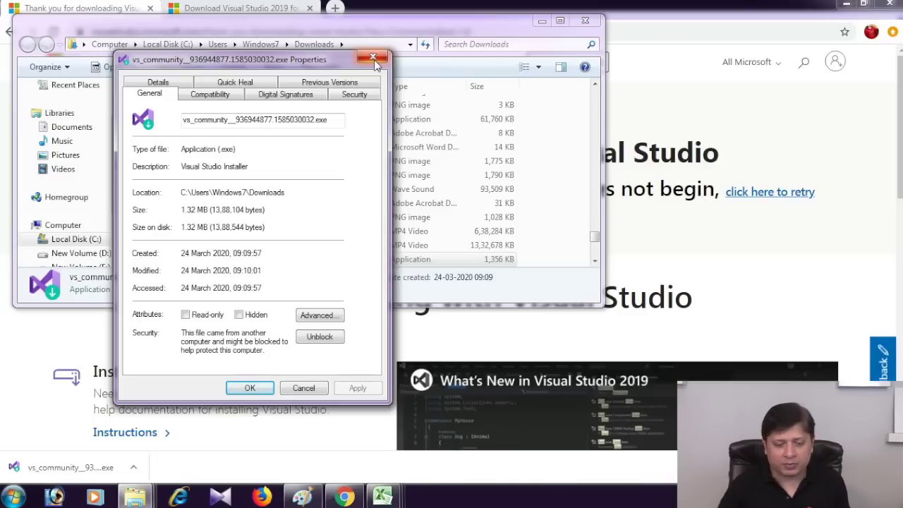
click(373, 58)
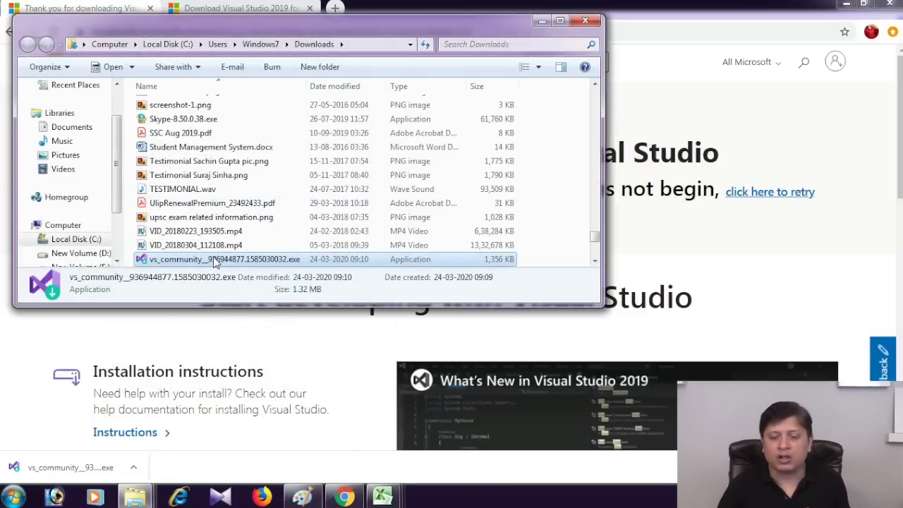
Minimize the Downloads folder window and look through the Visual Studio download thank-you page, including its getting-started resources
click(540, 21)
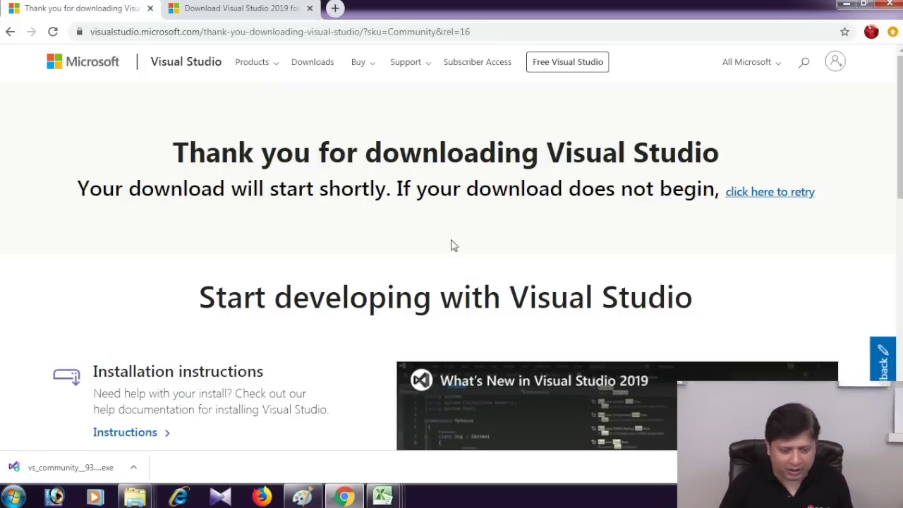
scroll(313, 321, down, 1)
scroll(313, 322, down, 5)
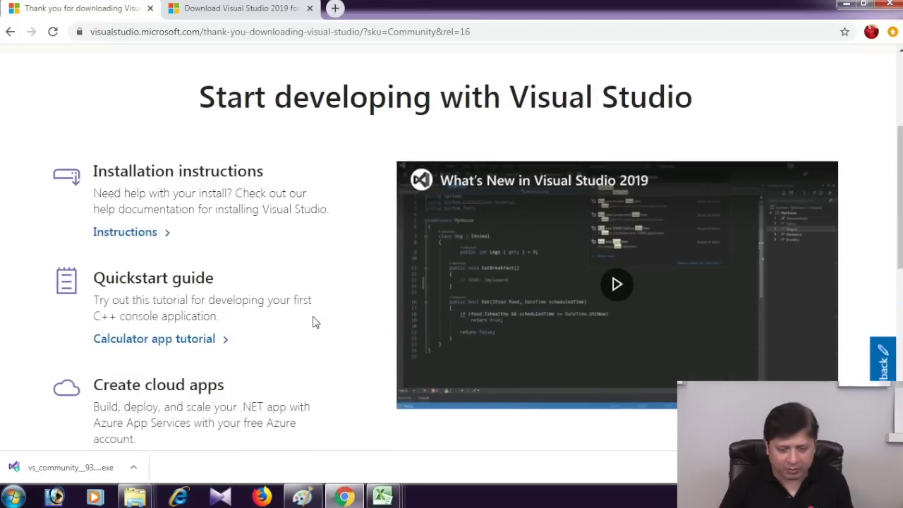
scroll(315, 322, up, 4)
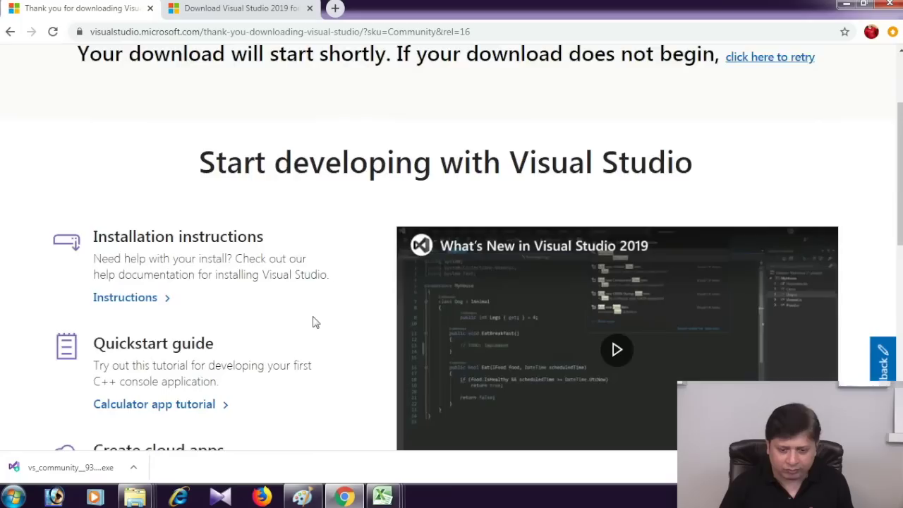
scroll(315, 322, down, 5)
scroll(315, 322, down, 3)
scroll(314, 322, up, 7)
scroll(315, 322, up, 3)
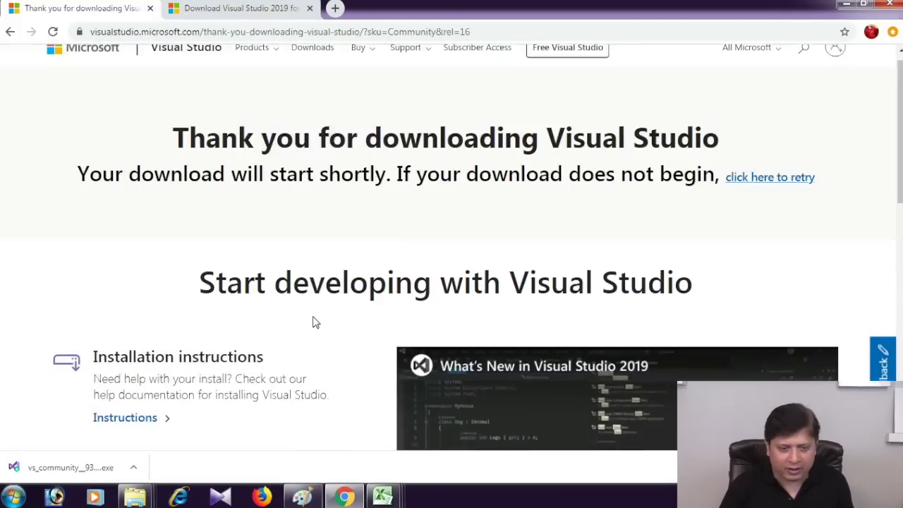
Return to the Visual Studio Downloads page and review the Visual Studio 2019 editions, Visual Studio Code and Visual Studio for Mac
click(234, 10)
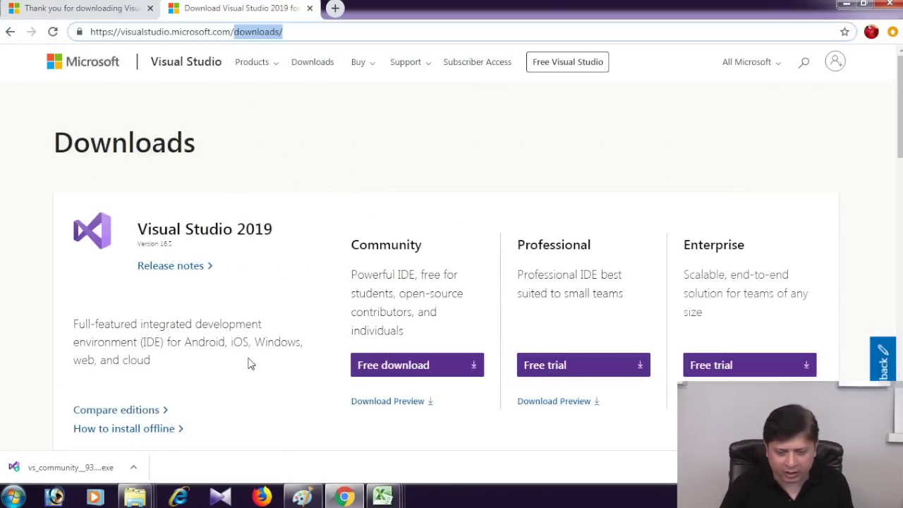
scroll(458, 325, down, 2)
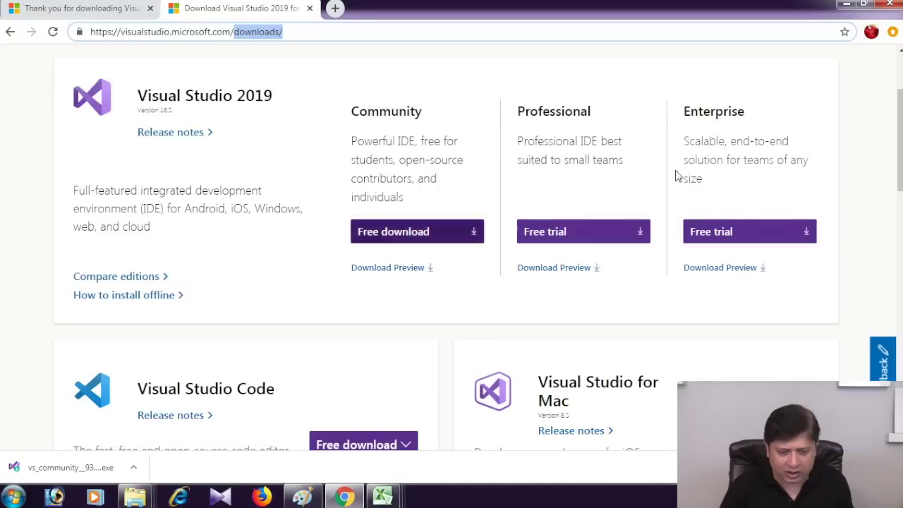
scroll(409, 324, down, 3)
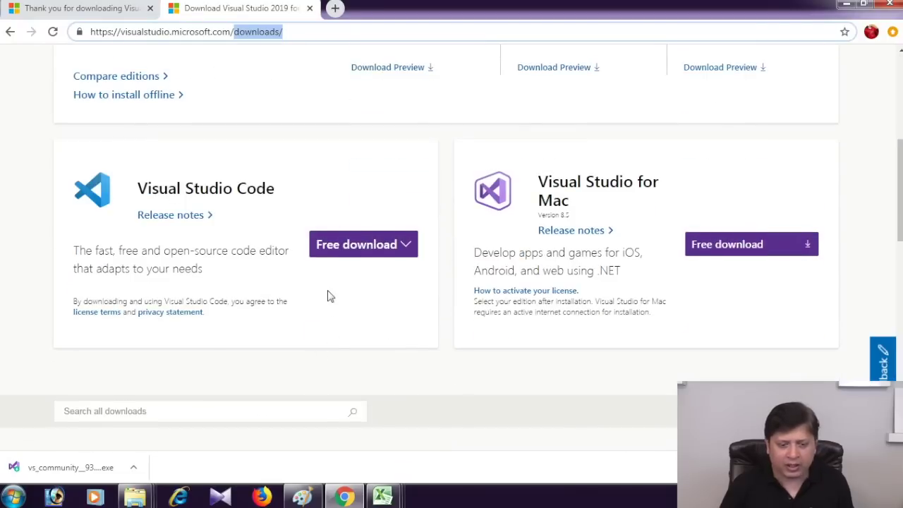
scroll(296, 275, up, 3)
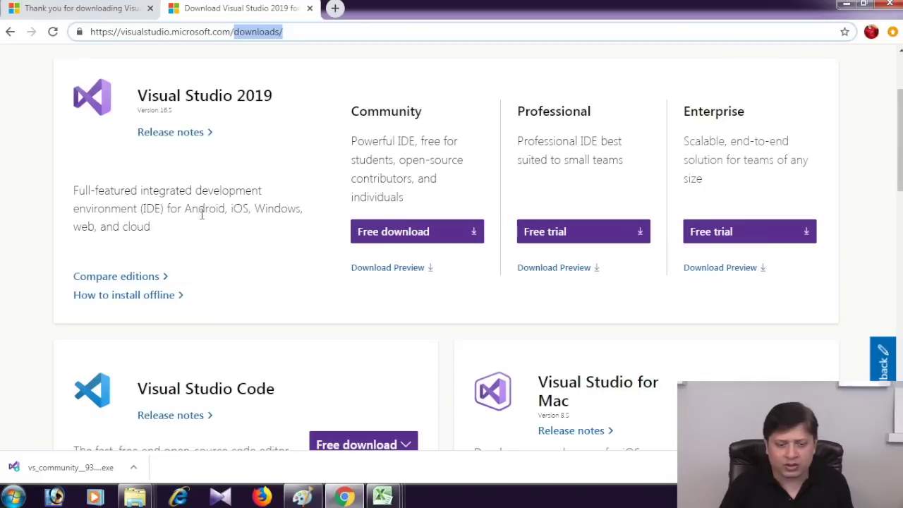
Open the Visual Studio 2019 release notes and skim the version 16.5 changes
click(177, 142)
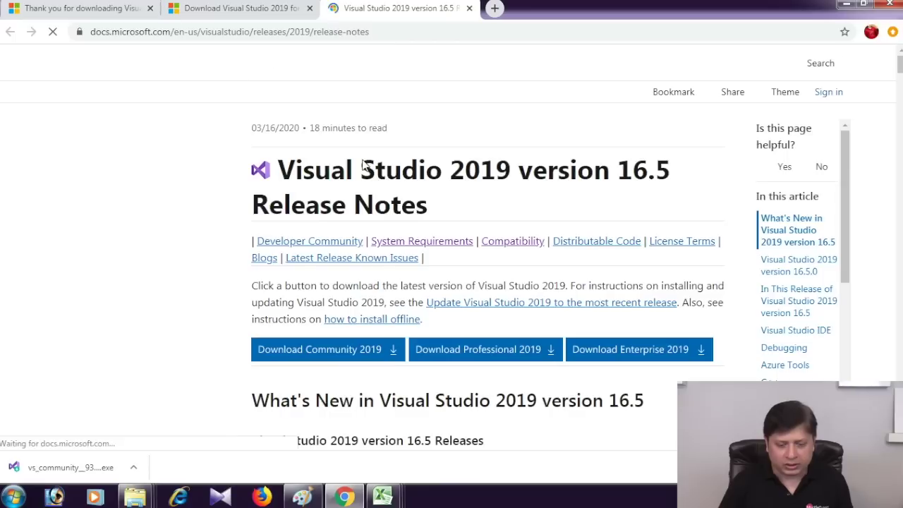
scroll(409, 278, down, 12)
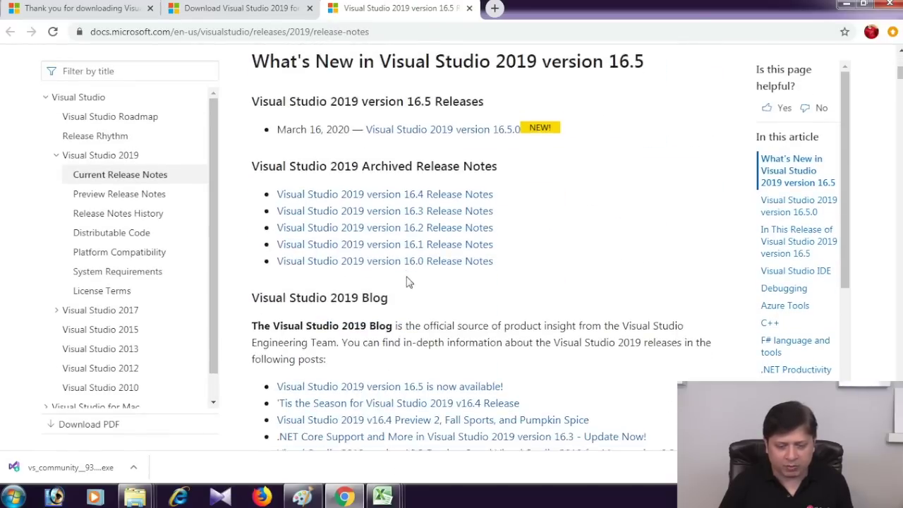
scroll(409, 282, down, 15)
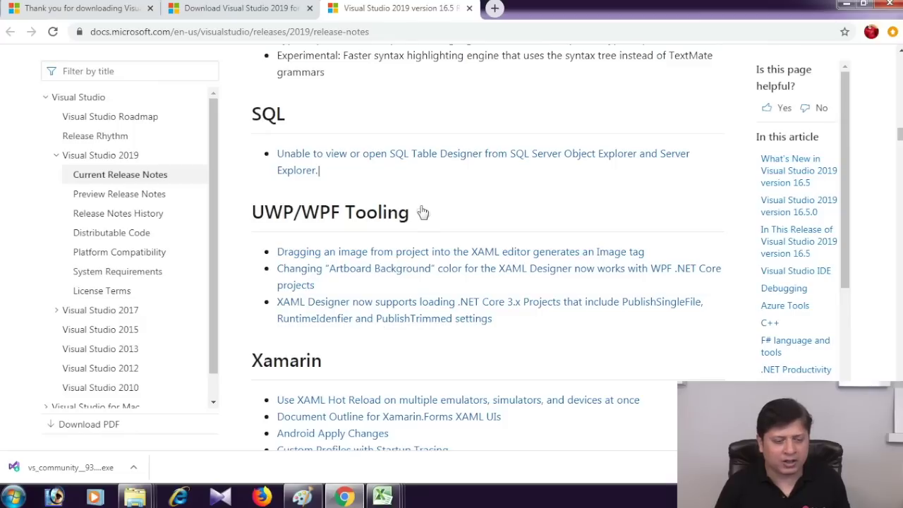
scroll(420, 208, down, 10)
scroll(413, 207, up, 7)
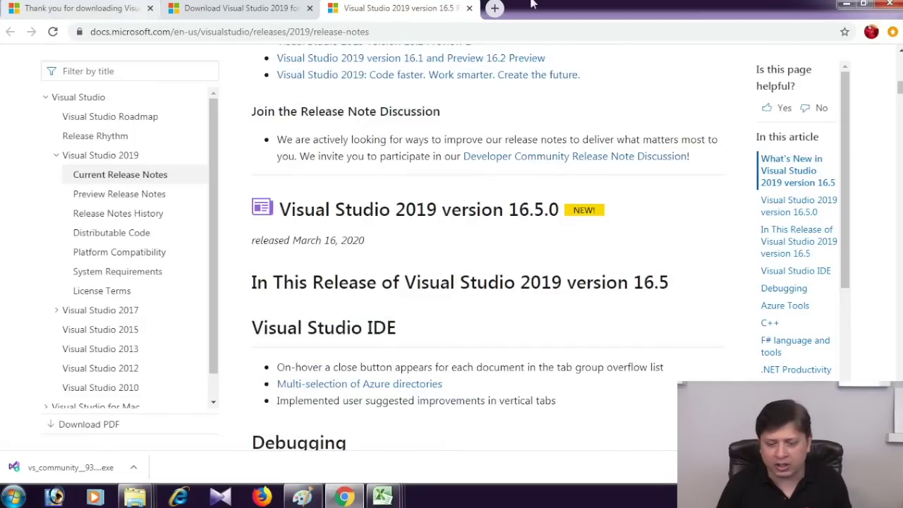
Switch back to Paint and add the line ".NET Standard is a specification" below the .NET Core note
click(847, 4)
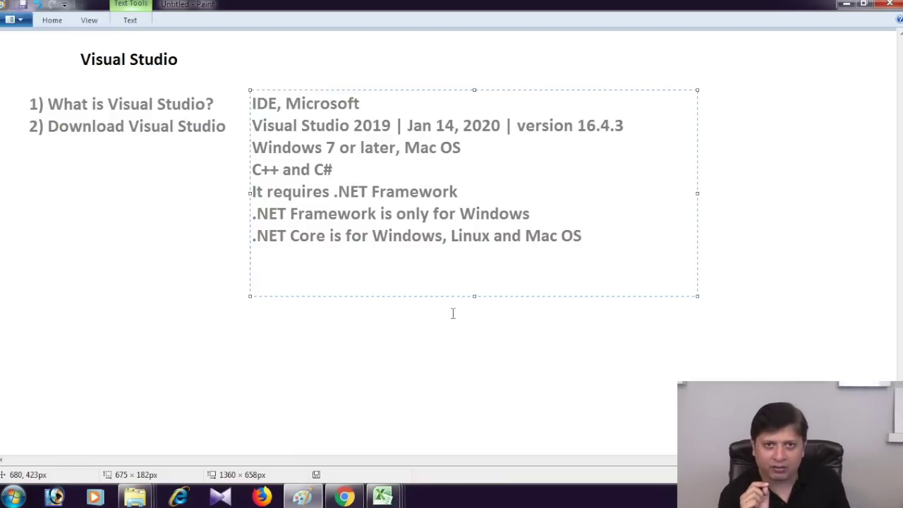
text(.NE)
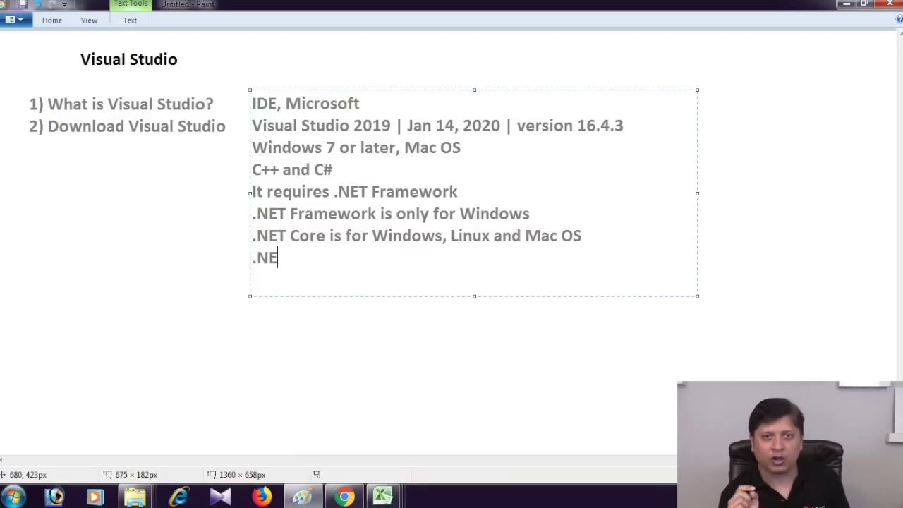
text(T Standa)
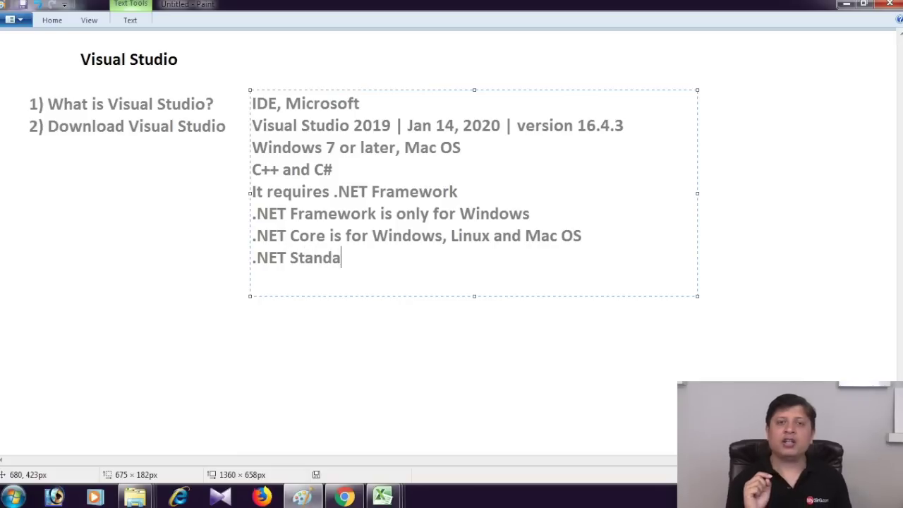
text(rd)
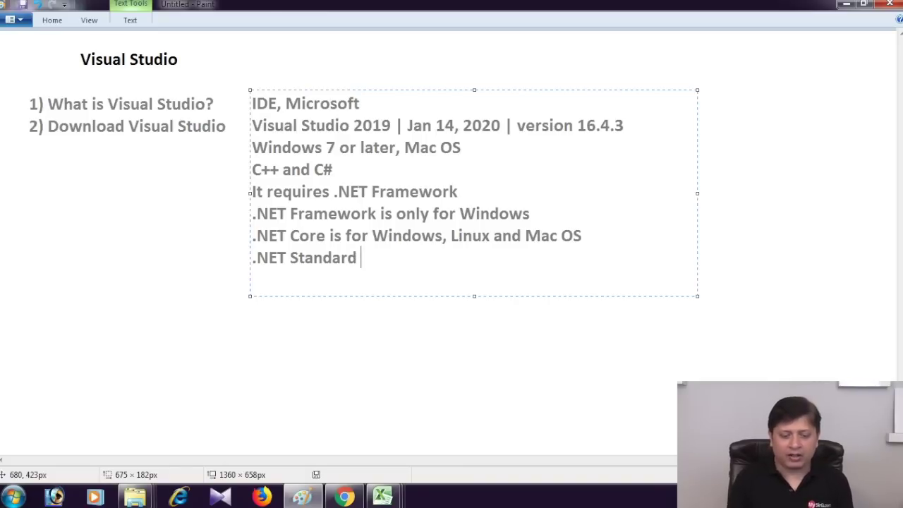
text(is a specification)
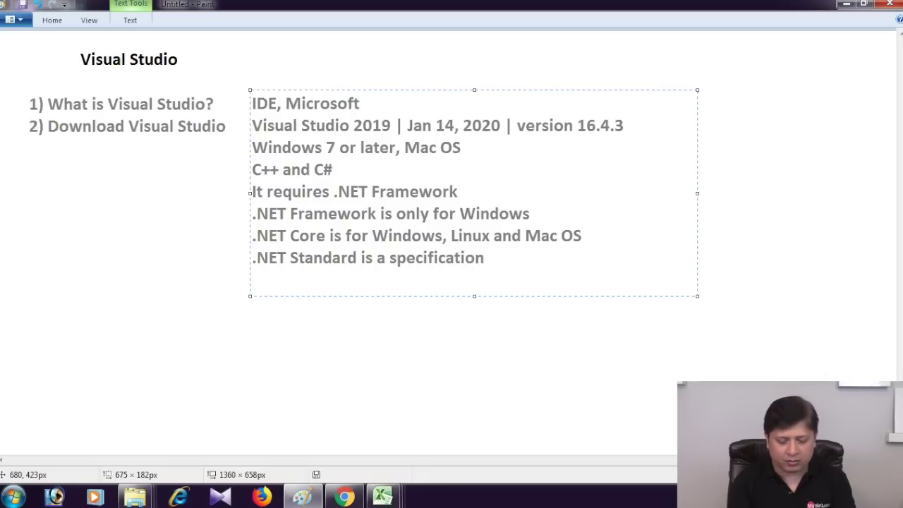